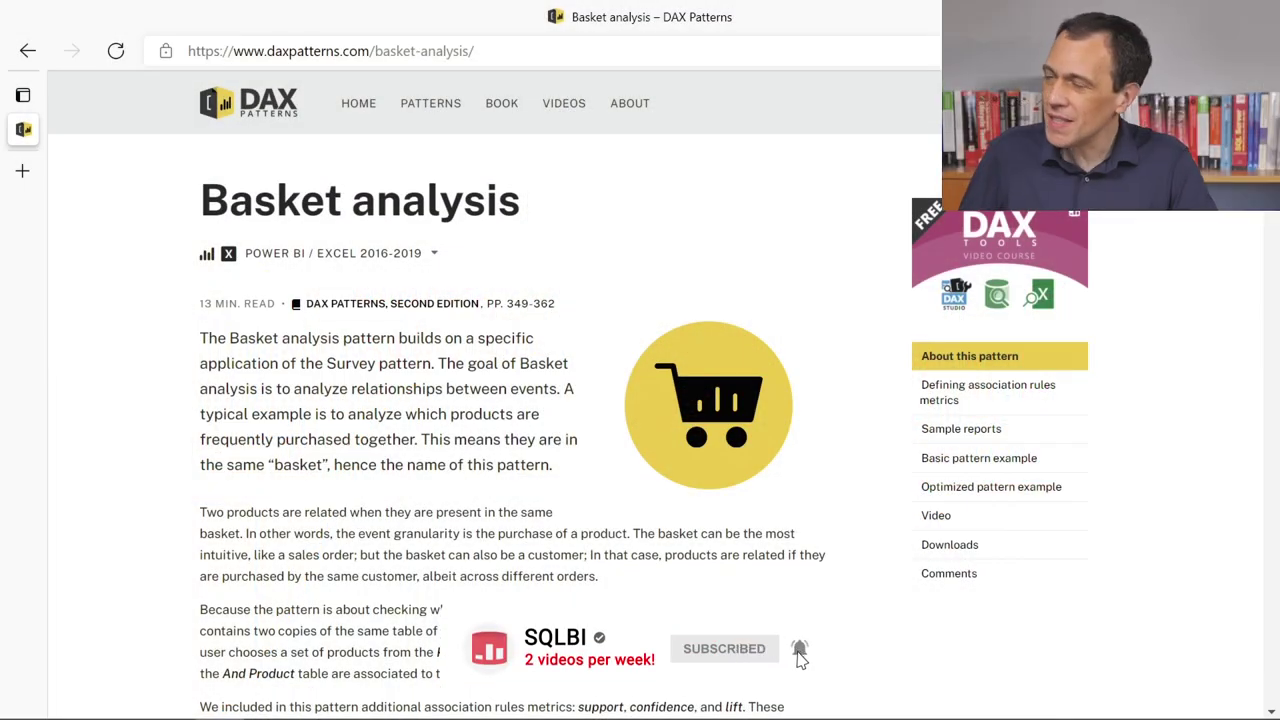
# Scroll the Basket analysis page to the Defining association rules metrics section and Figure 1
pyautogui.scroll(-1, 673, 193)
pyautogui.scroll(1, 674, 196)
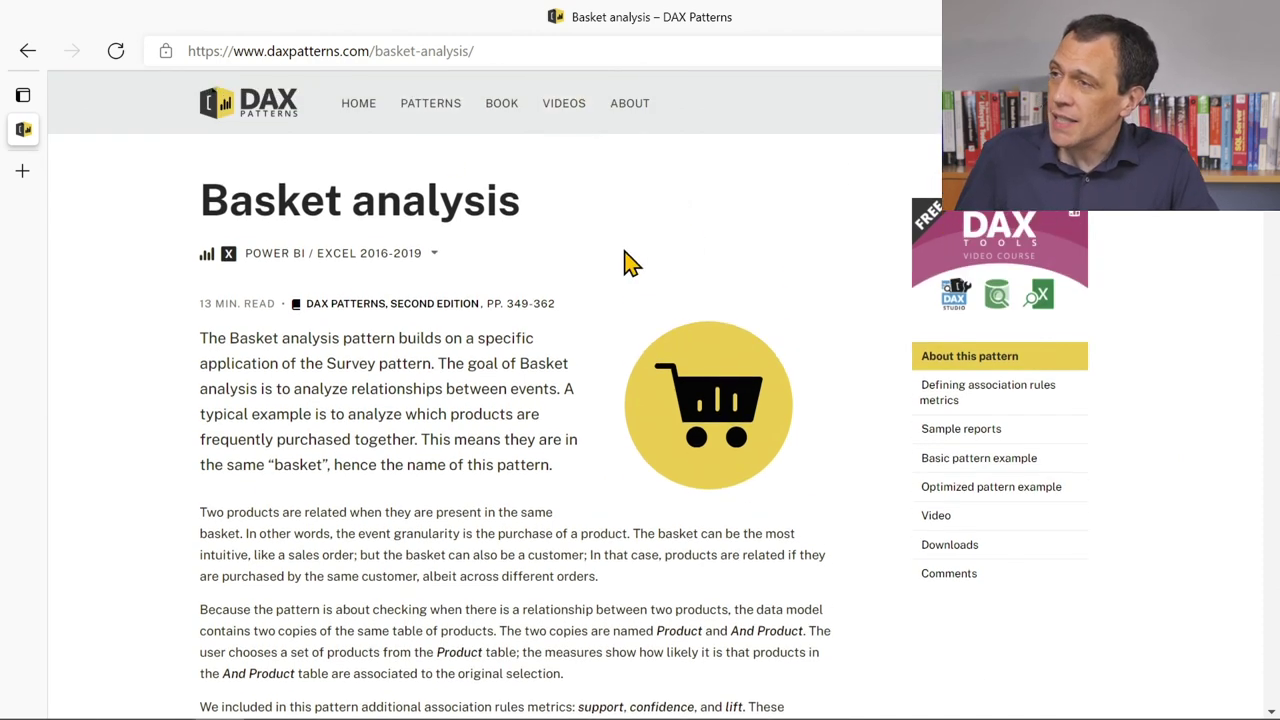
pyautogui.scroll(-7, 558, 332)
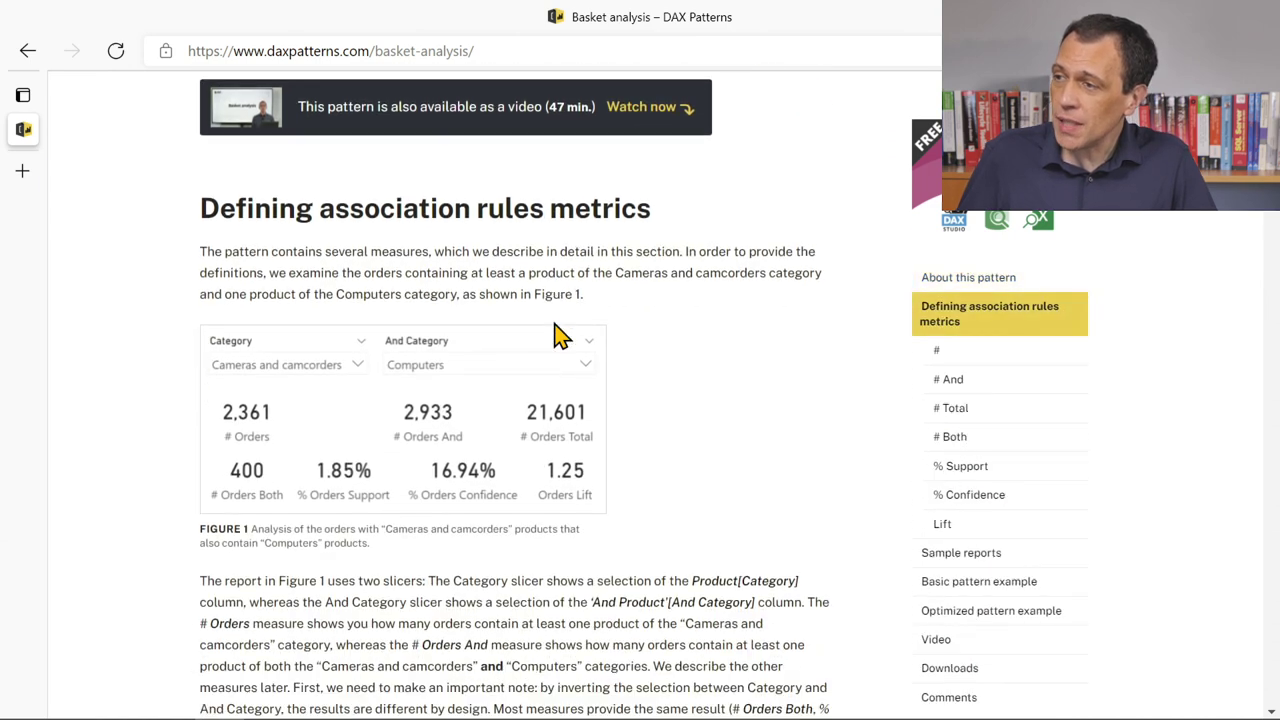
# Check Figure 1's # Orders Both value, then switch to Power BI's Basket by Order page
pyautogui.scroll(-1, 558, 332)
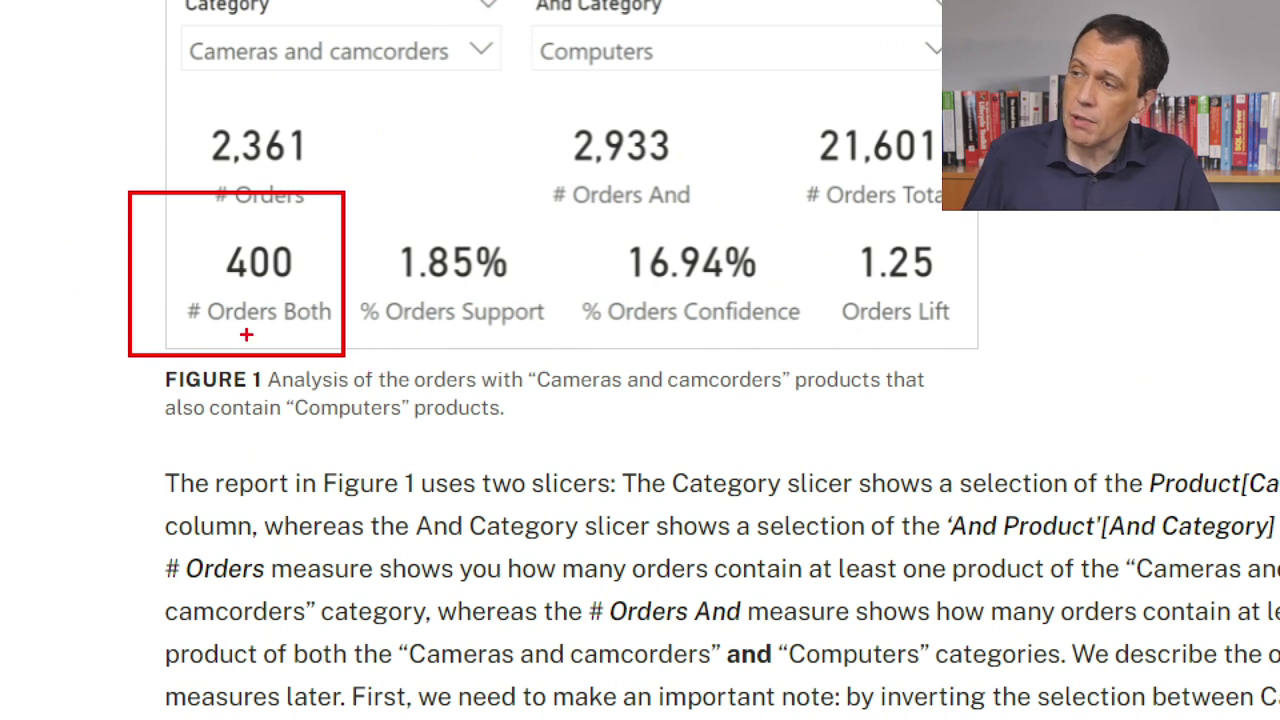
pyautogui.moveTo(163, 341); pyautogui.dragTo(273, 339)
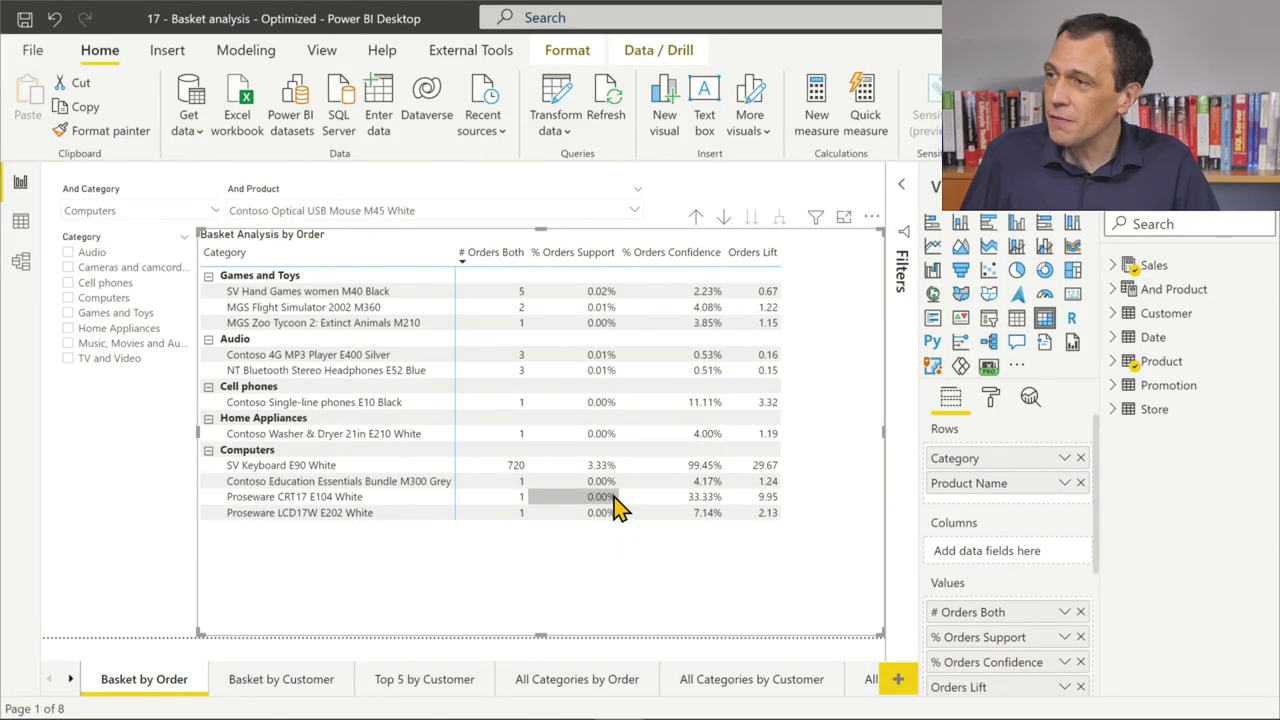
# Deselect the matrix and show the # Orders Both measure's DAX from the Sales > Orders folder
pyautogui.click(170, 569)
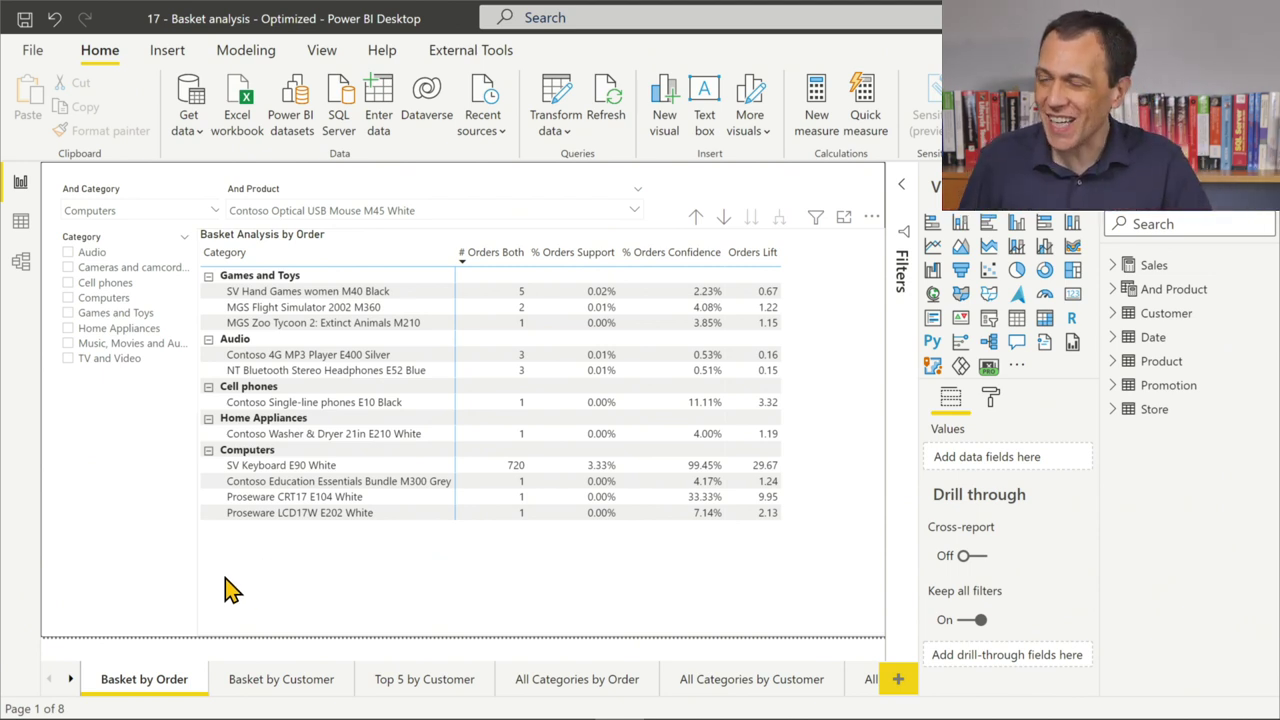
pyautogui.click(1112, 266)
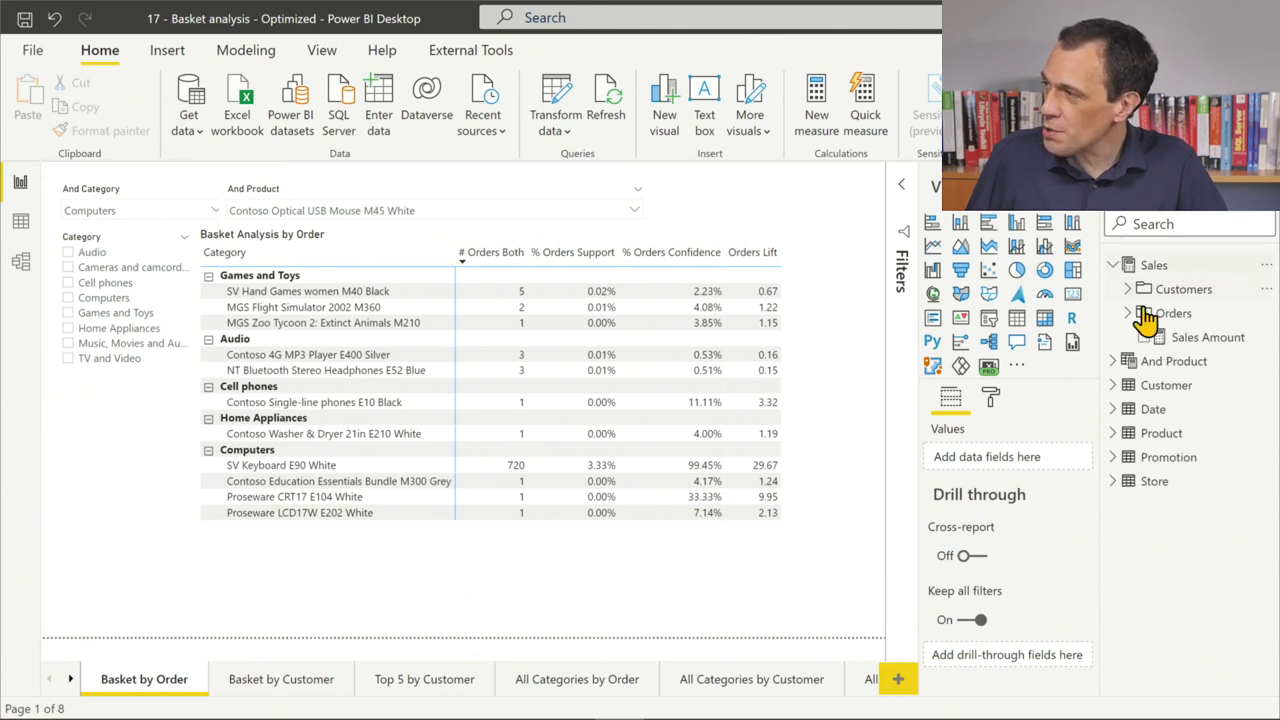
pyautogui.click(1131, 313)
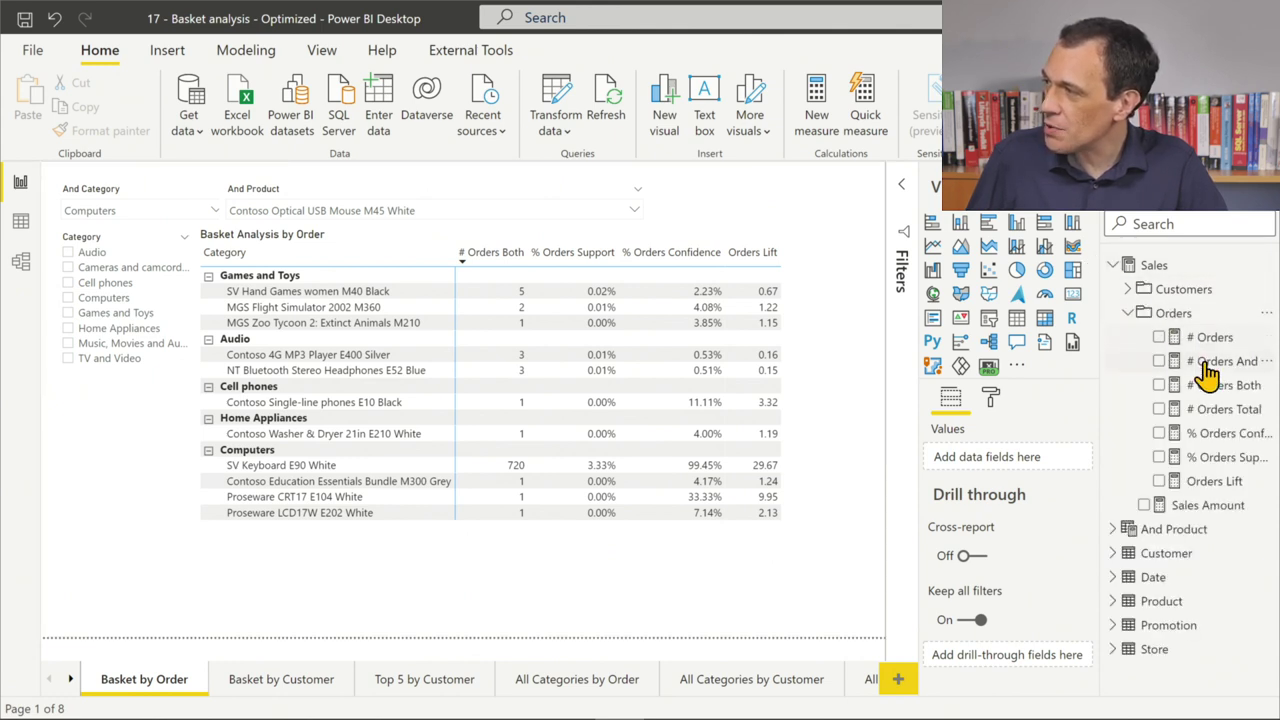
pyautogui.click(1183, 390)
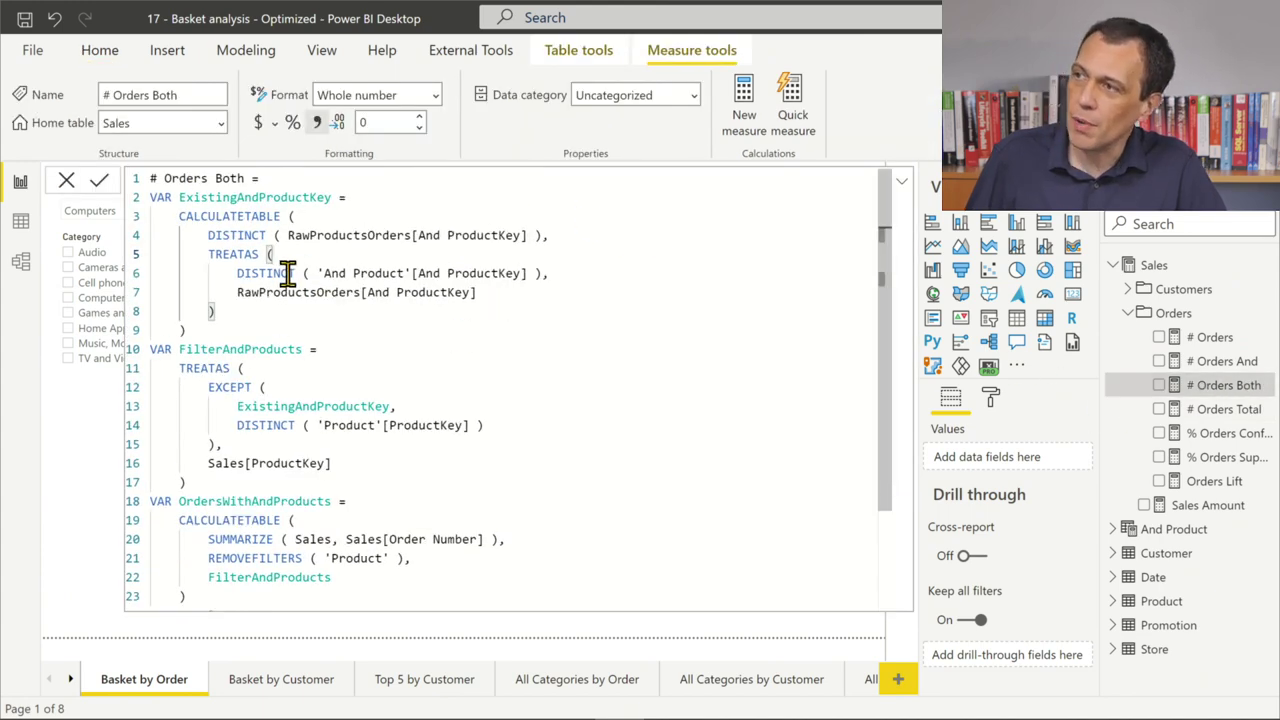
# Scroll through the # Orders Both code, highlighting its variable block and the OrdersWithAndProducts variable
pyautogui.scroll(-1, 428, 338)
pyautogui.scroll(-1, 428, 340)
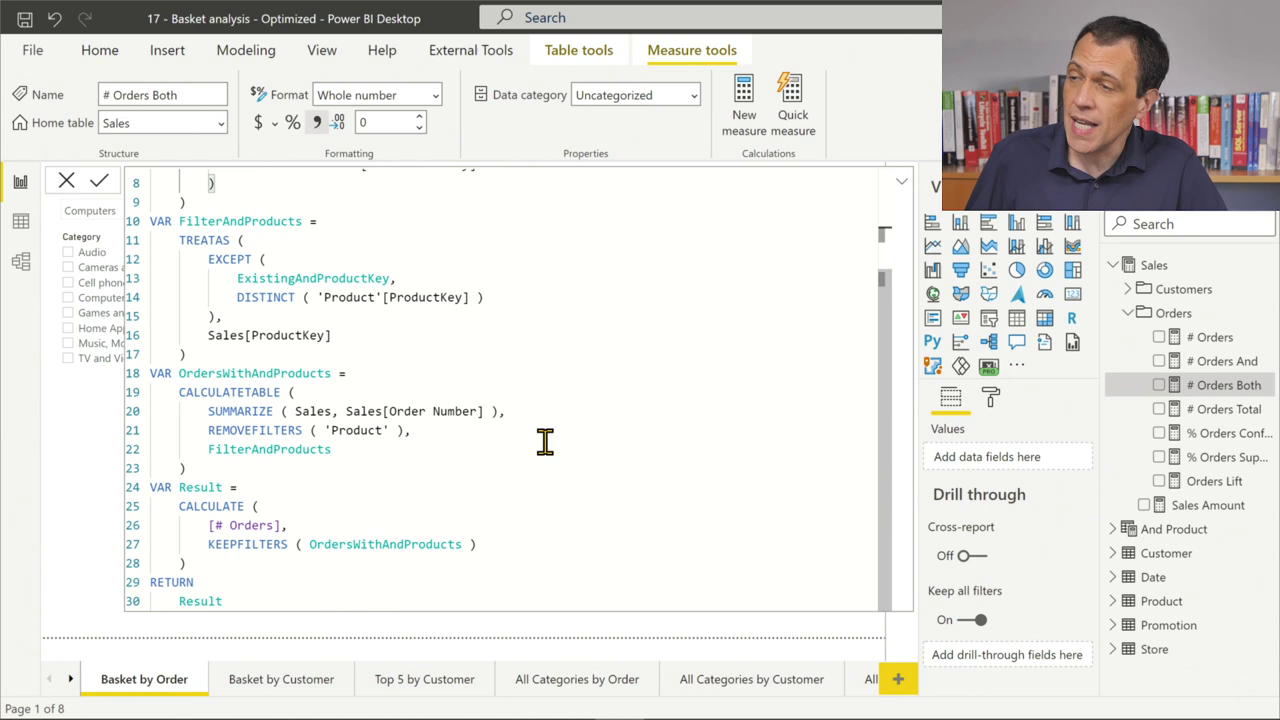
pyautogui.scroll(2, 500, 425)
pyautogui.scroll(-1, 489, 423)
pyautogui.scroll(1, 403, 360)
pyautogui.moveTo(152, 197); pyautogui.dragTo(378, 525)
pyautogui.scroll(-2, 457, 363)
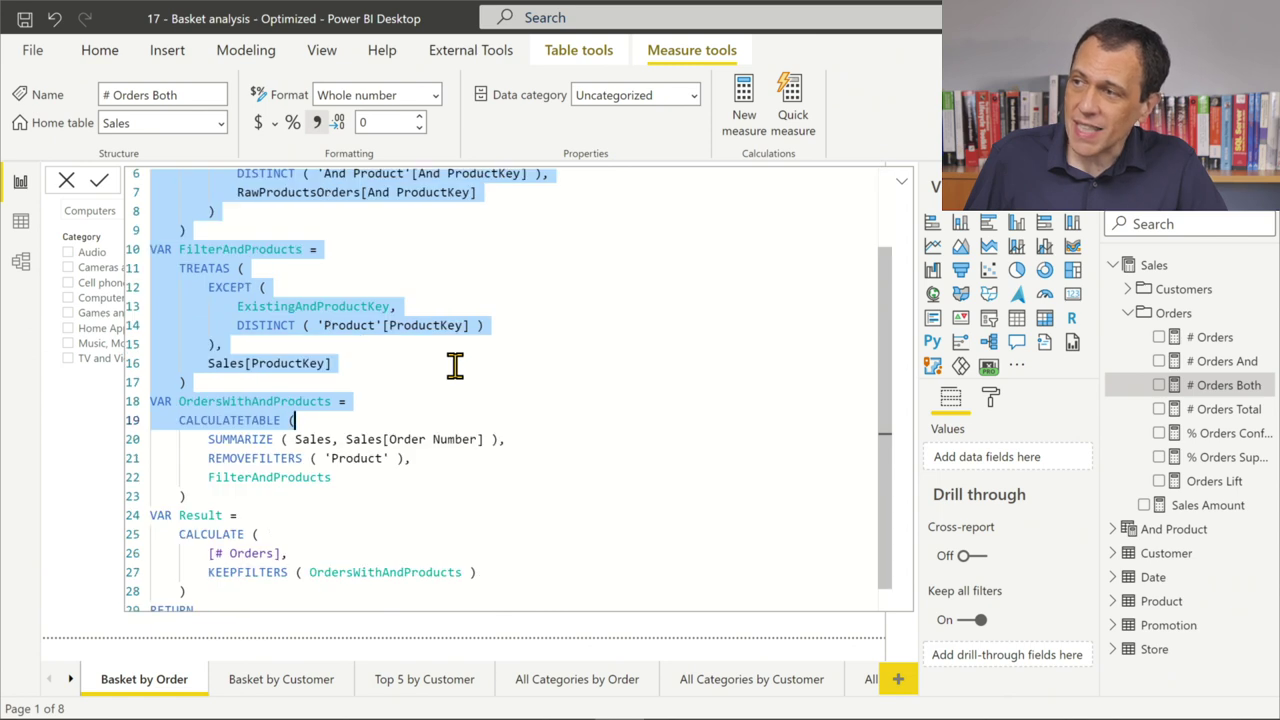
pyautogui.scroll(-1, 455, 365)
pyautogui.click(336, 428)
pyautogui.doubleClick(292, 377)
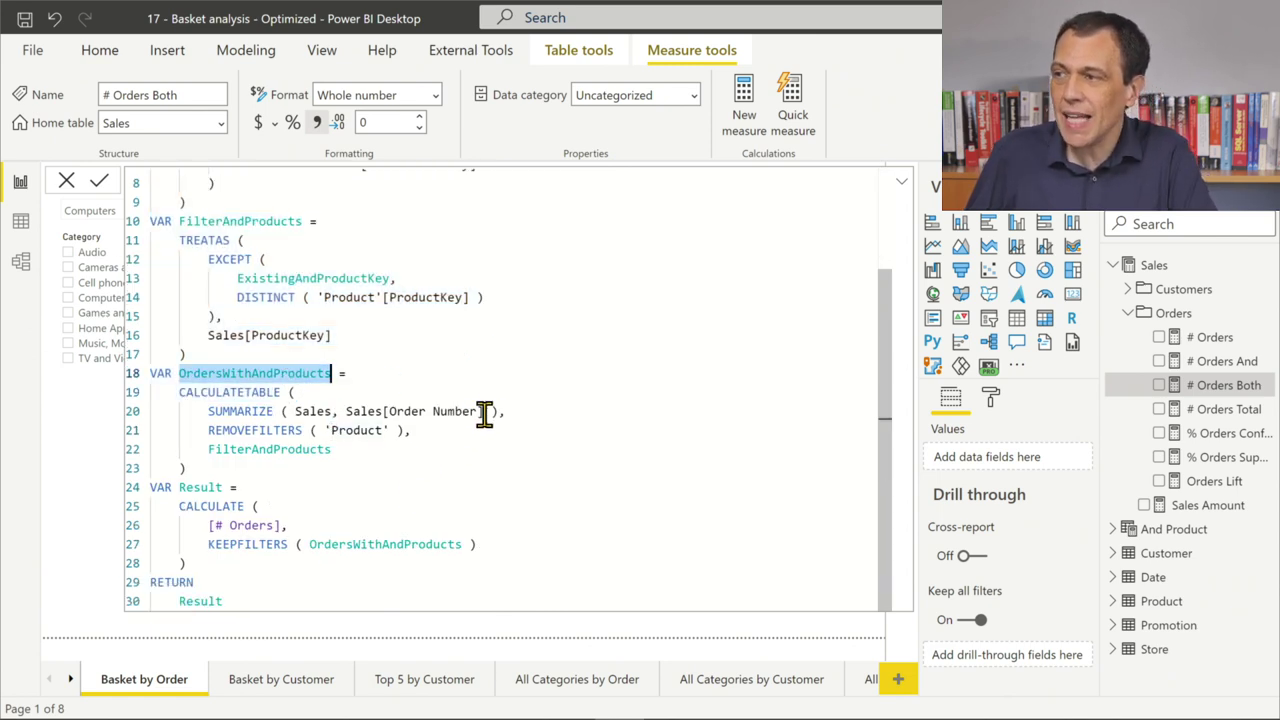
# Highlight Sales[Order Number] in SUMMARIZE and [# Orders] in CALCULATE, then show the # Orders formula
pyautogui.moveTo(489, 411); pyautogui.dragTo(345, 411)
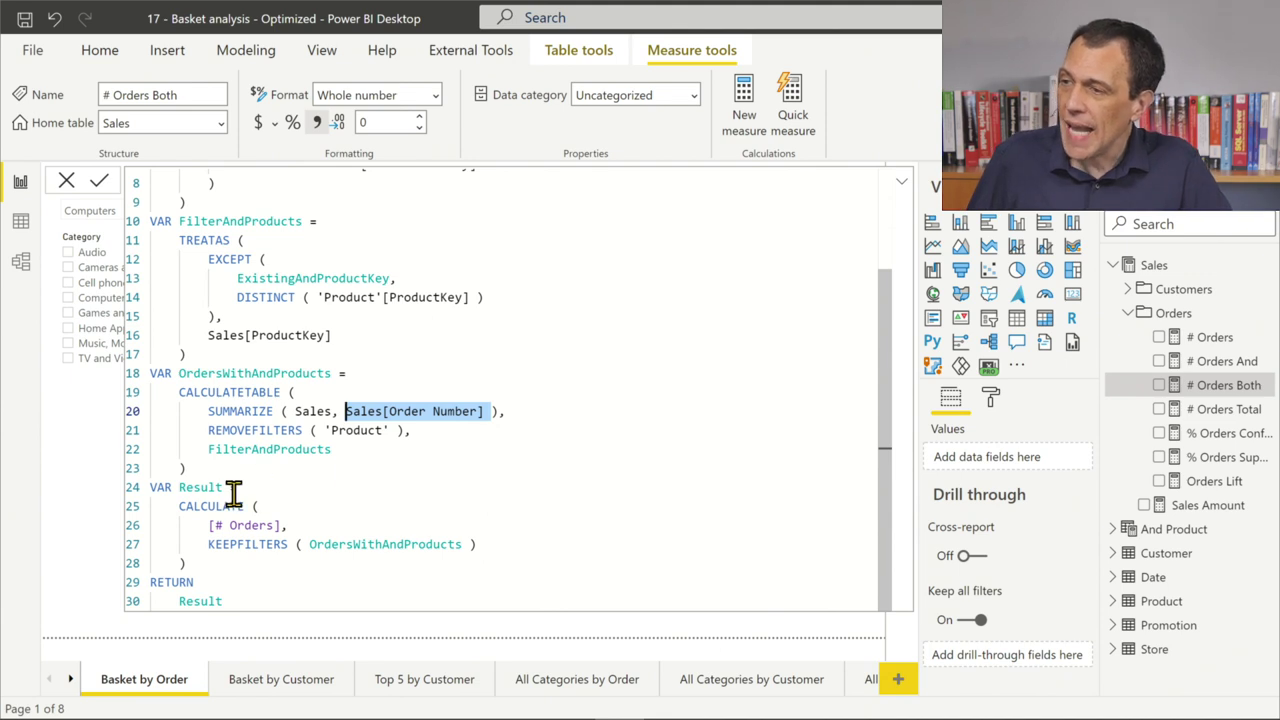
pyautogui.doubleClick(208, 517)
pyautogui.click(266, 524)
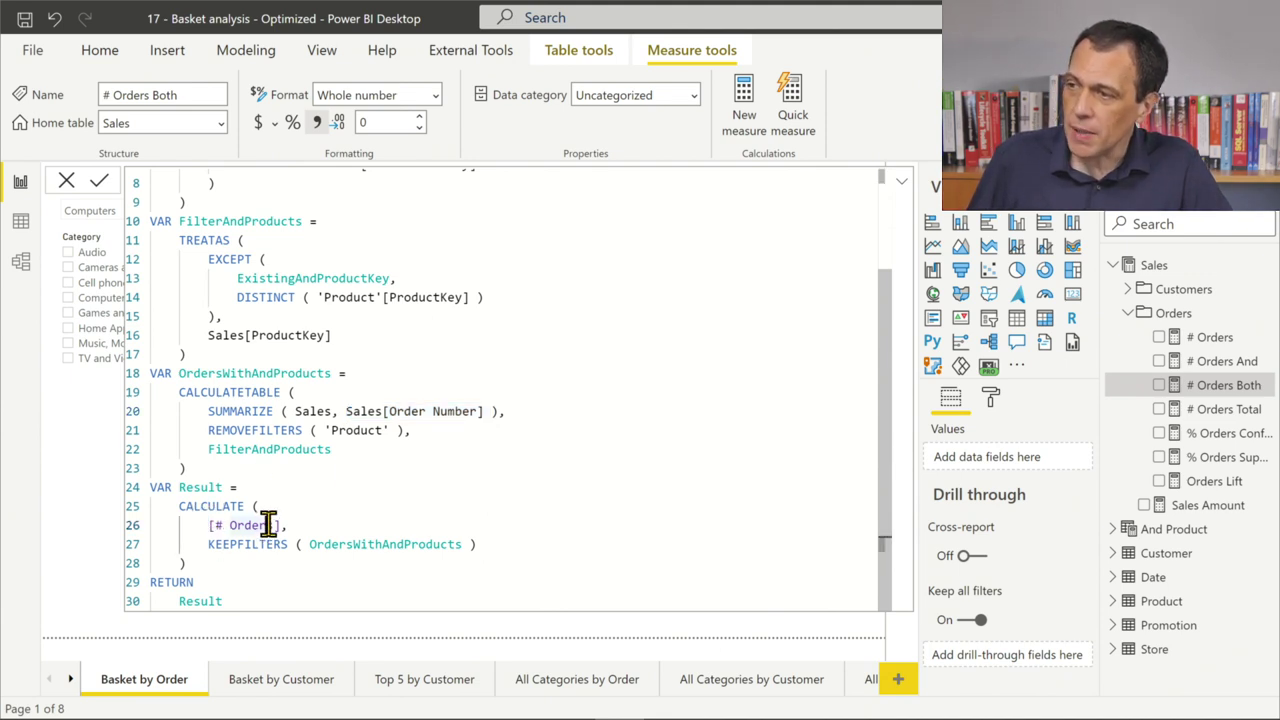
pyautogui.moveTo(285, 524); pyautogui.dragTo(209, 523)
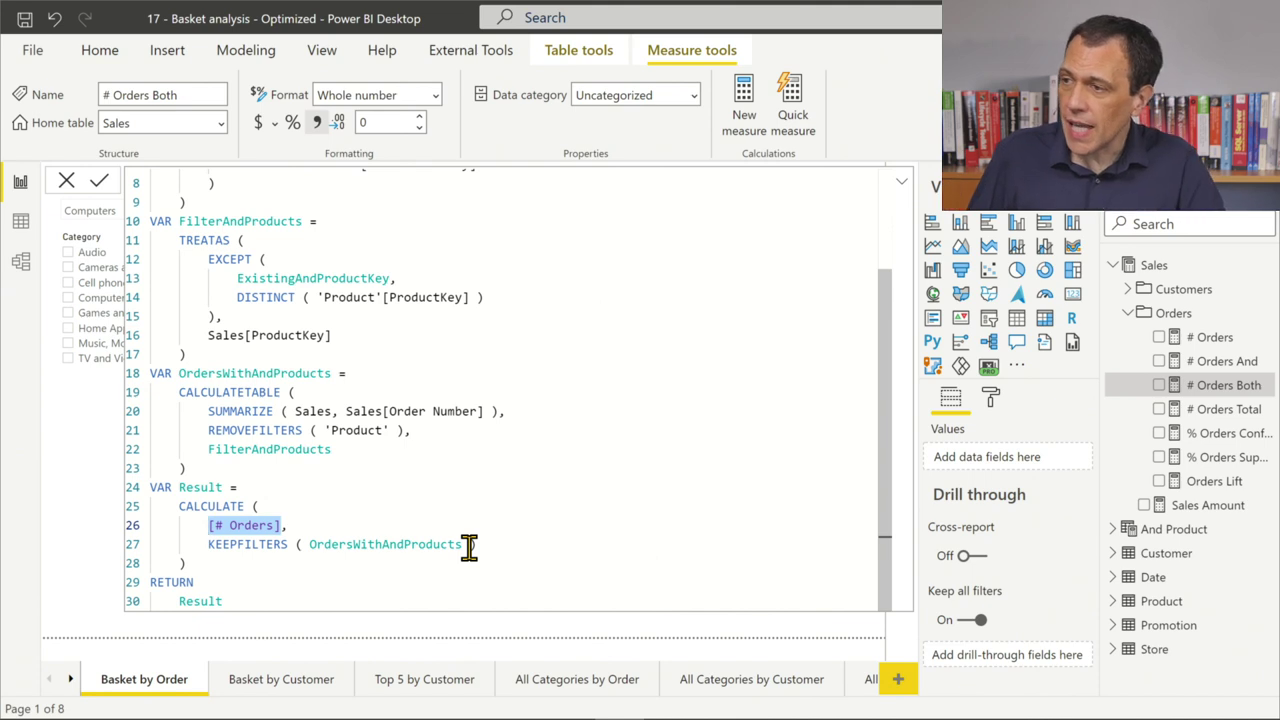
pyautogui.click(290, 526)
pyautogui.moveTo(288, 526); pyautogui.dragTo(229, 527)
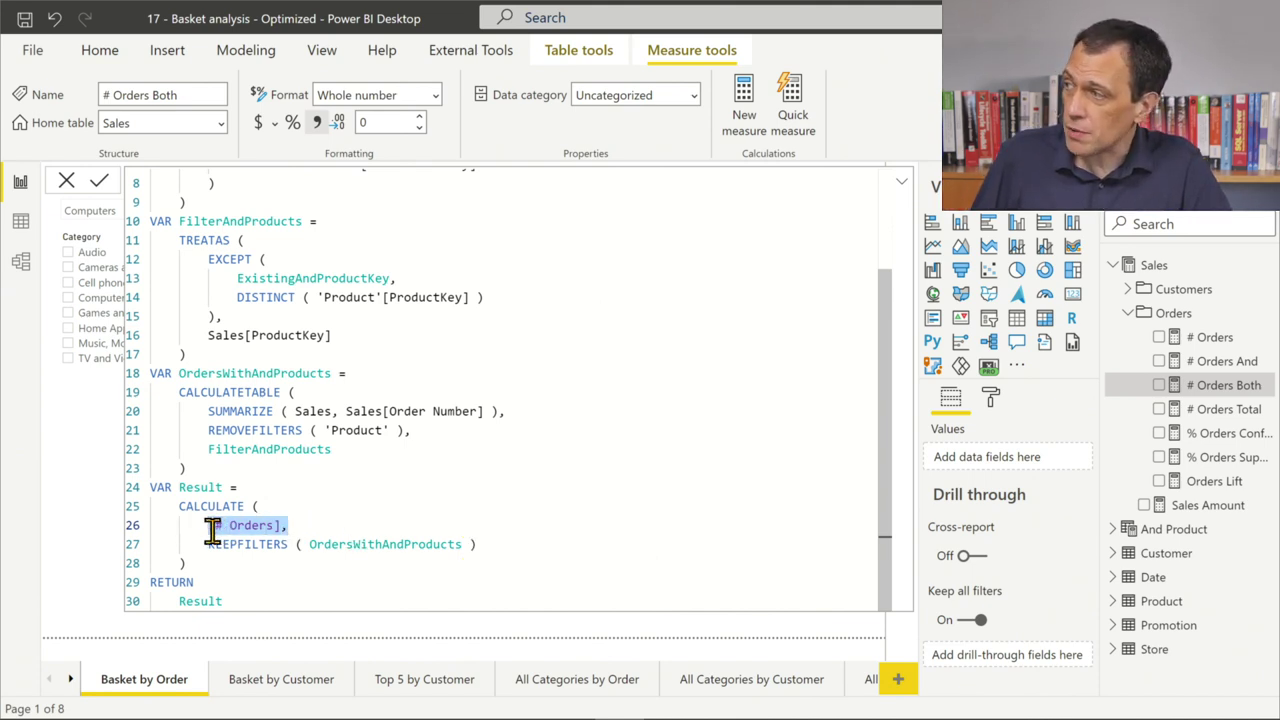
pyautogui.click(1213, 338)
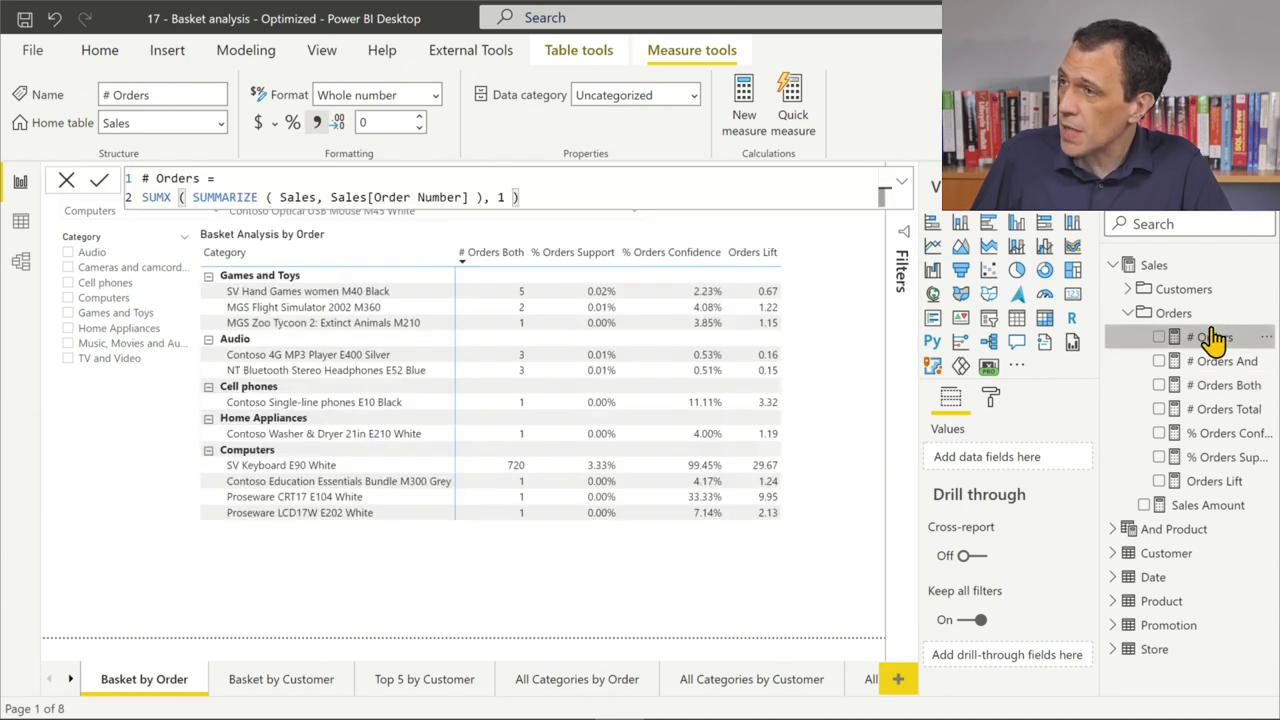
# Enlarge the short # Orders formula text, then return to the # Orders Both formula
pyautogui.scroll(3, 544, 196)
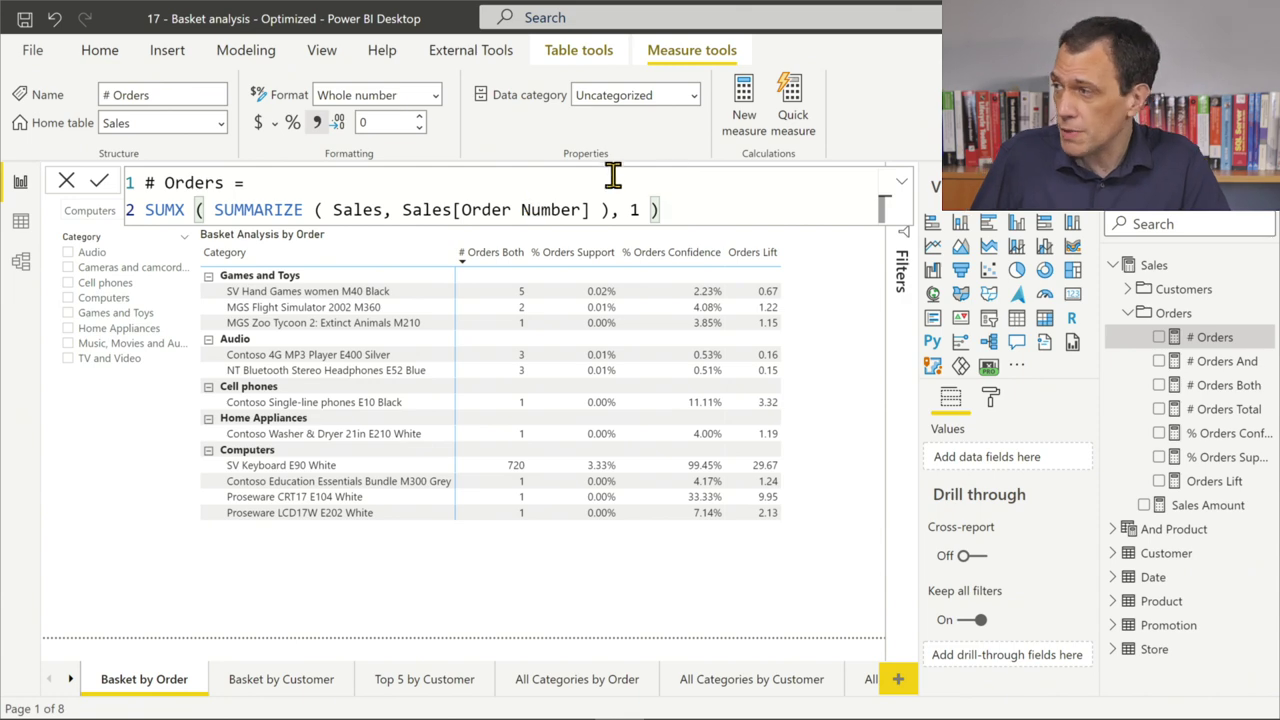
pyautogui.click(1215, 386)
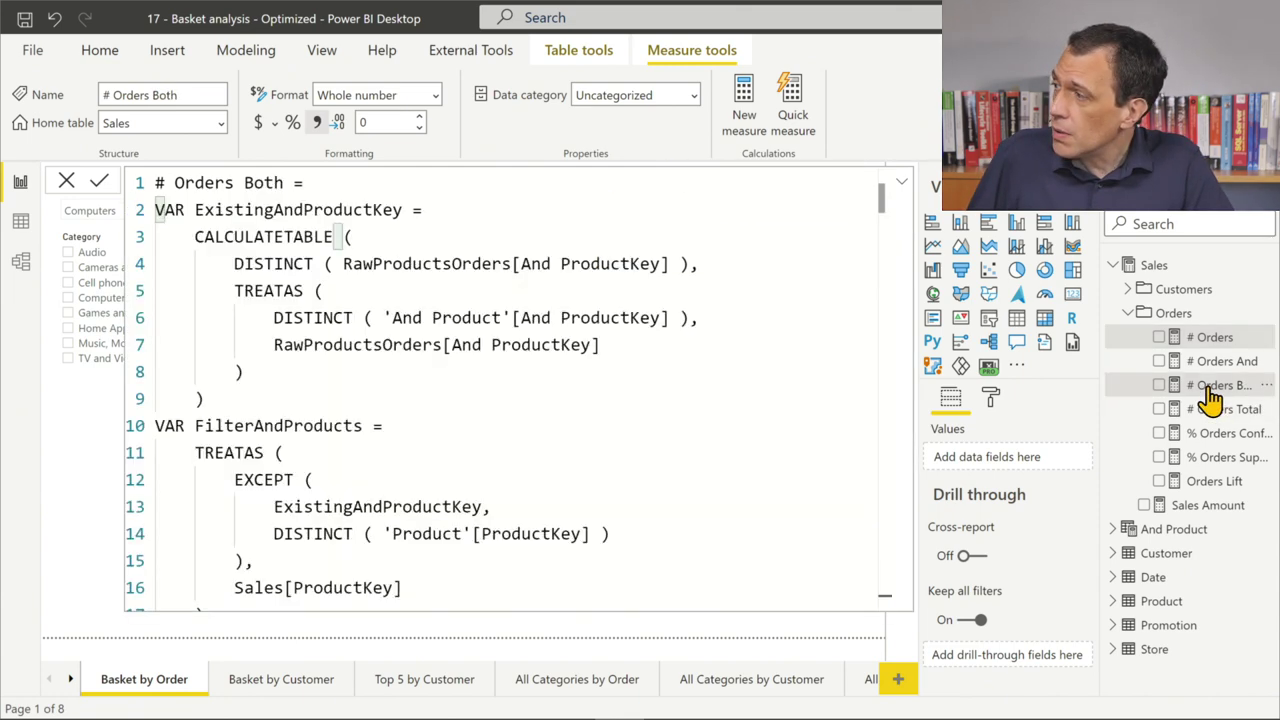
# Create a new Sales measure from the # Orders Both code and rename it # Sales Amount Both
pyautogui.hotkey('ctrl', 'a')
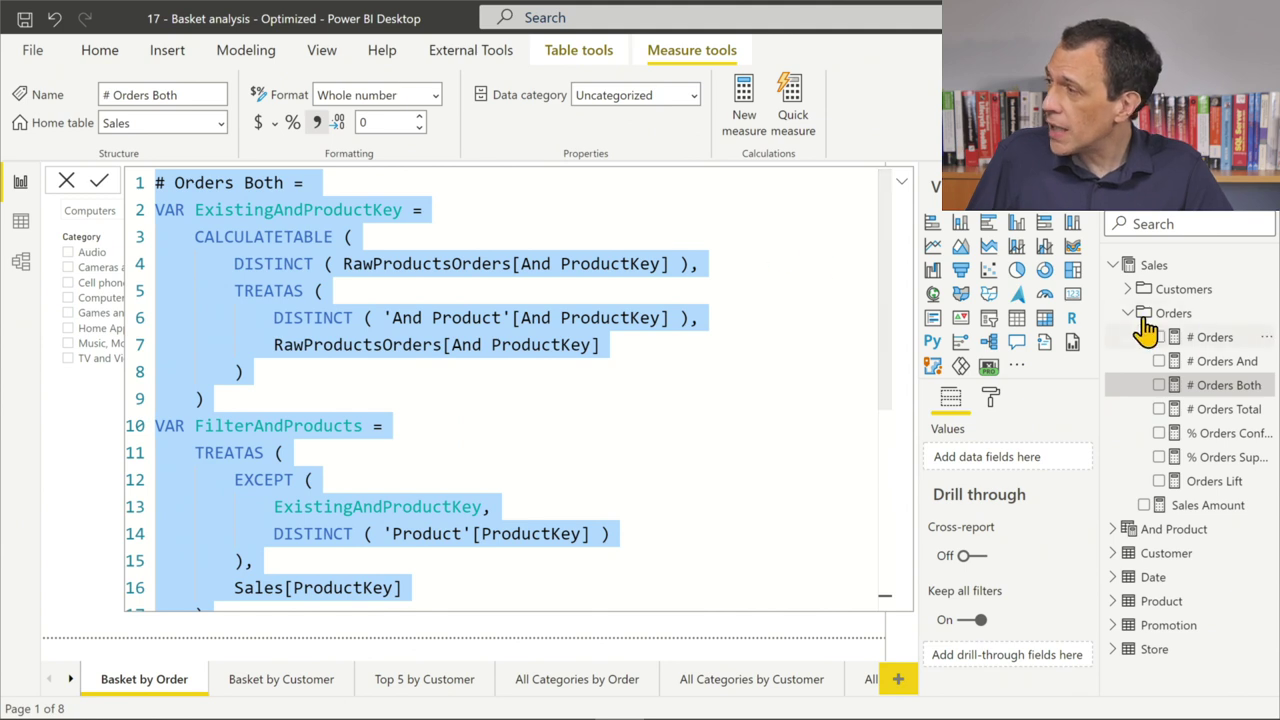
pyautogui.rightClick(1150, 266)
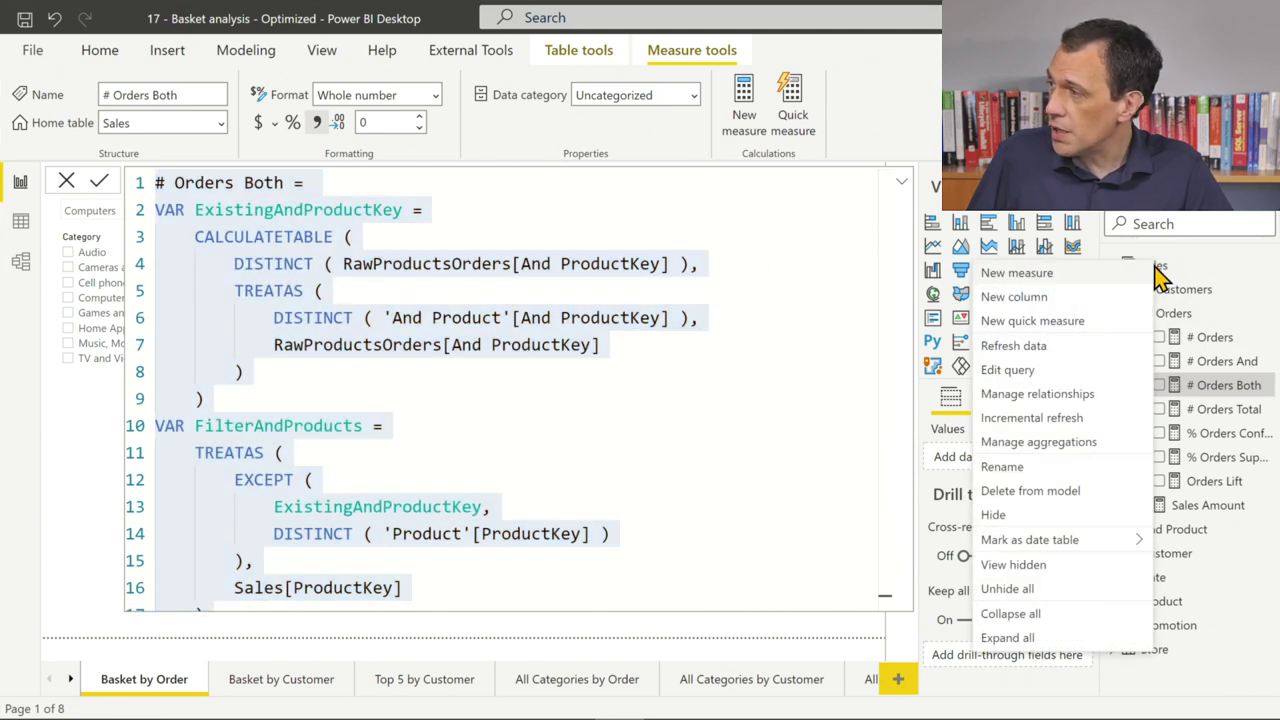
pyautogui.click(1106, 280)
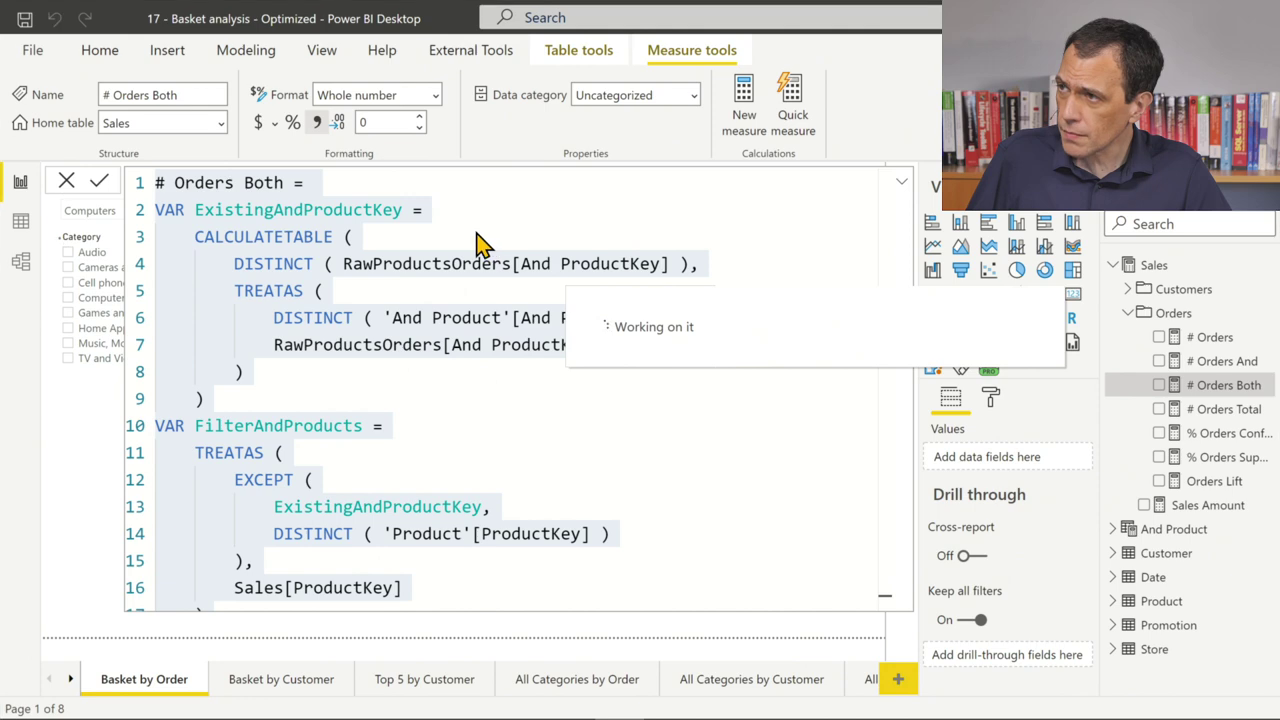
pyautogui.hotkey('ctrl', 'a')
pyautogui.hotkey('ctrl', 'v')
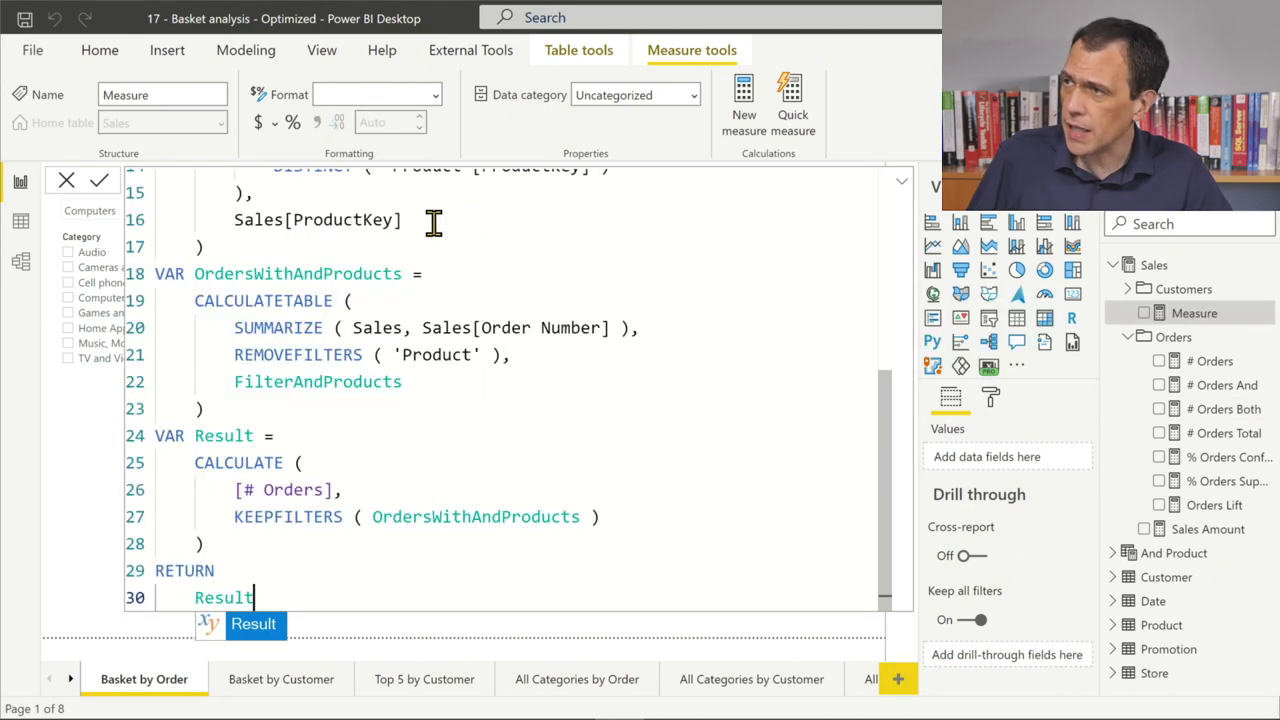
pyautogui.scroll(5, 403, 233)
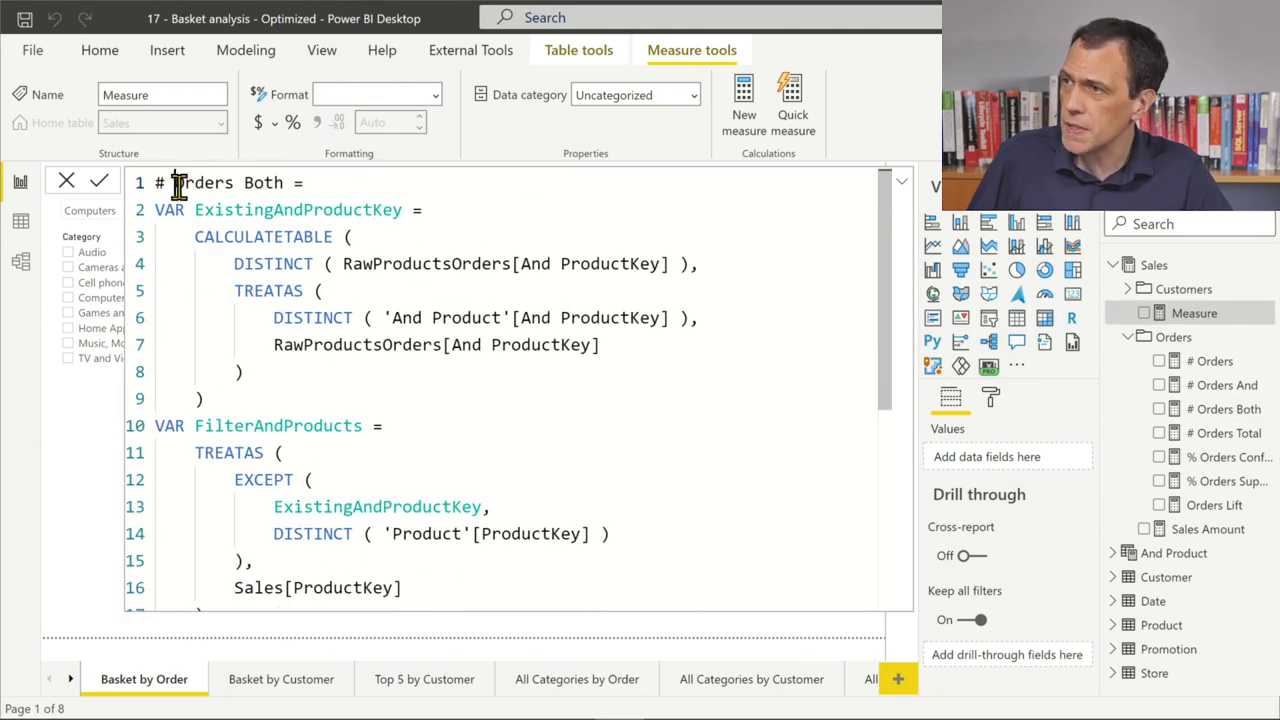
pyautogui.moveTo(175, 186); pyautogui.dragTo(236, 184)
pyautogui.write('Sales Amou')
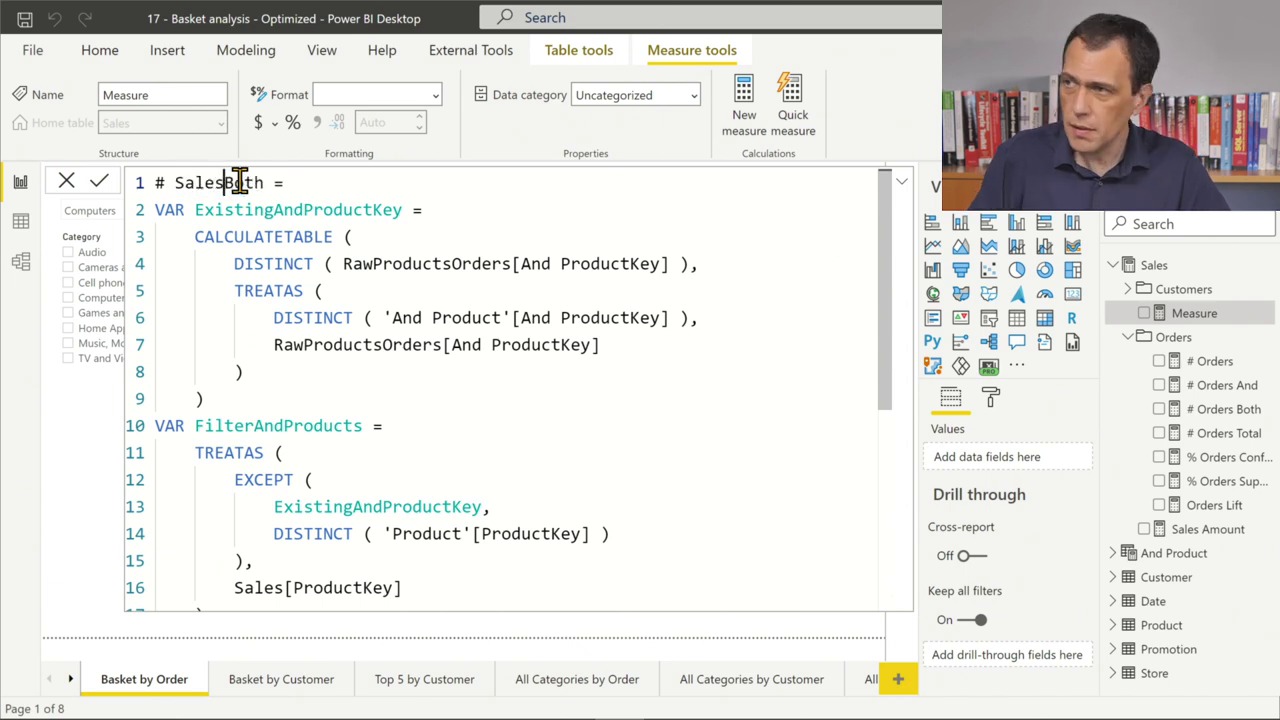
pyautogui.write('nt')
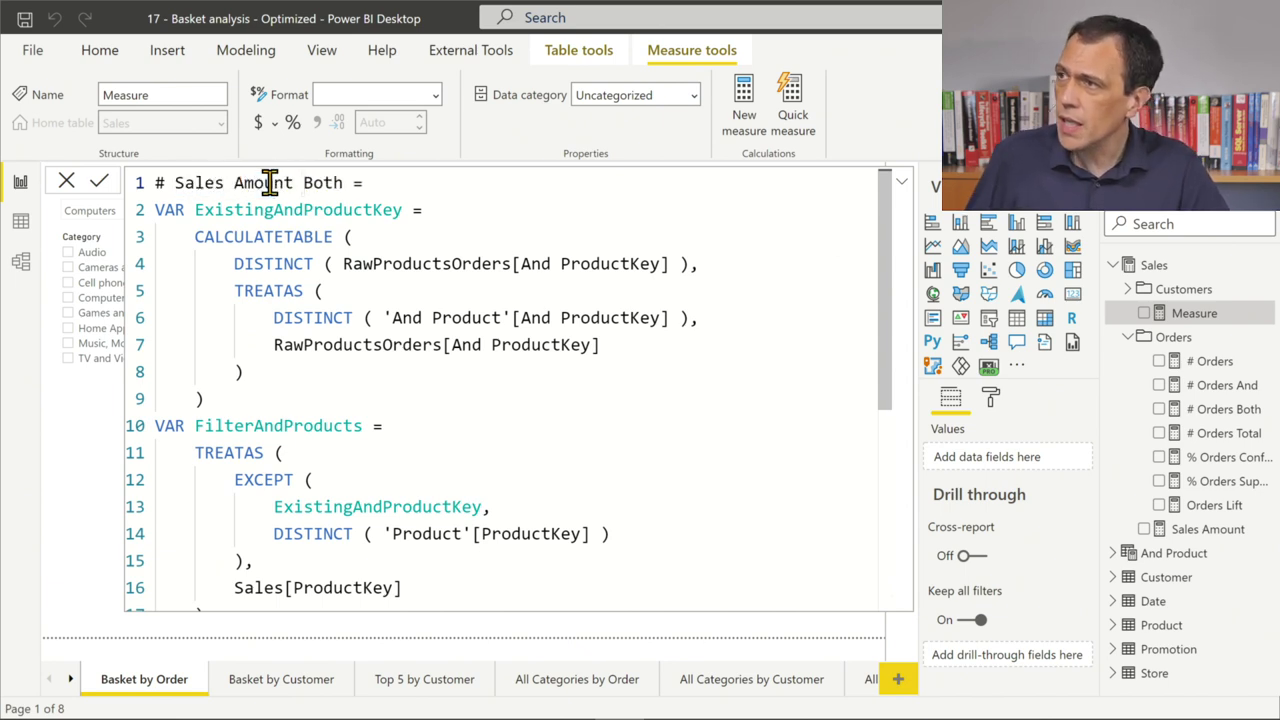
# Replace [# Orders] with [Sales Amount] in CALCULATE, commit it, and format as Decimal number
pyautogui.scroll(-5, 380, 341)
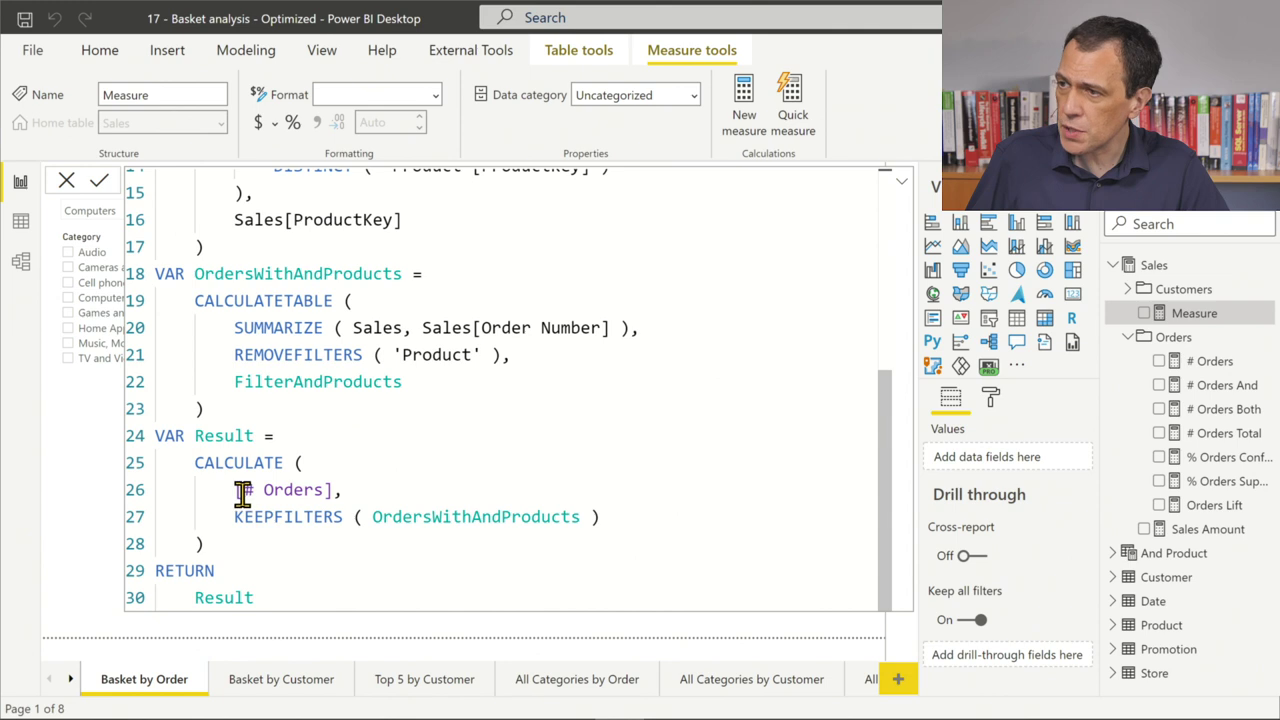
pyautogui.moveTo(237, 490); pyautogui.dragTo(325, 490)
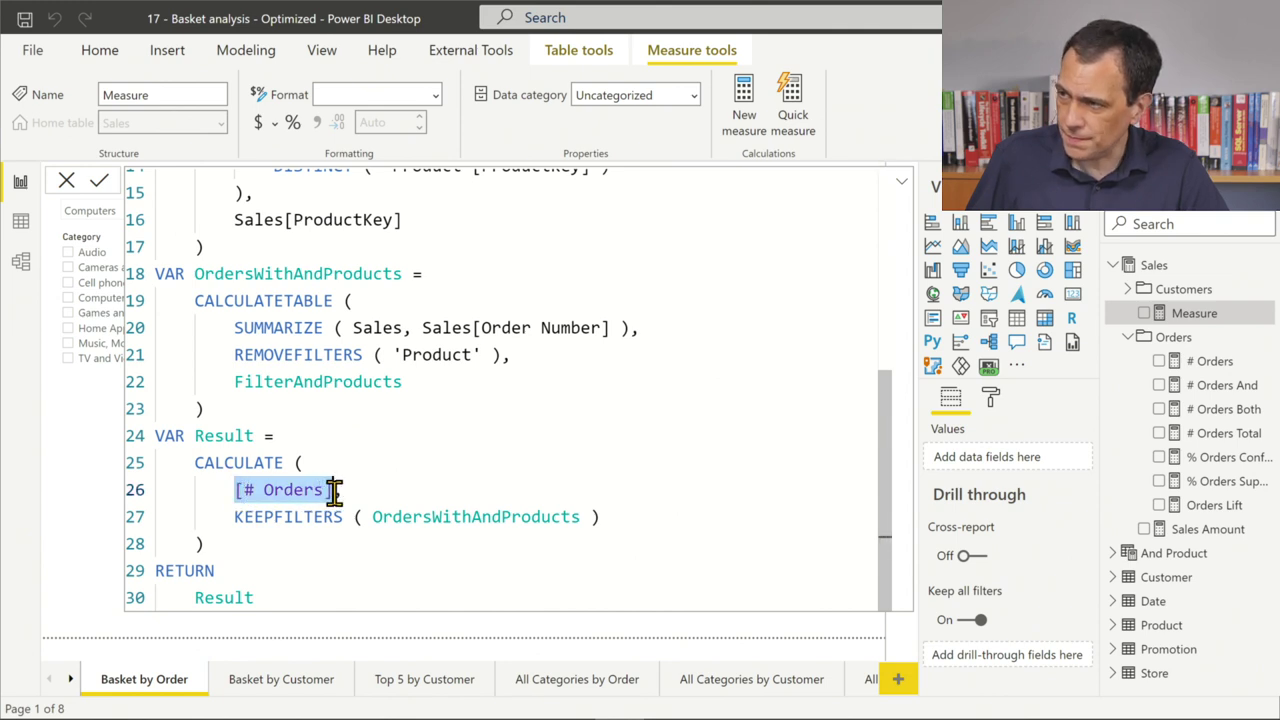
pyautogui.write('[Sales Amount],')
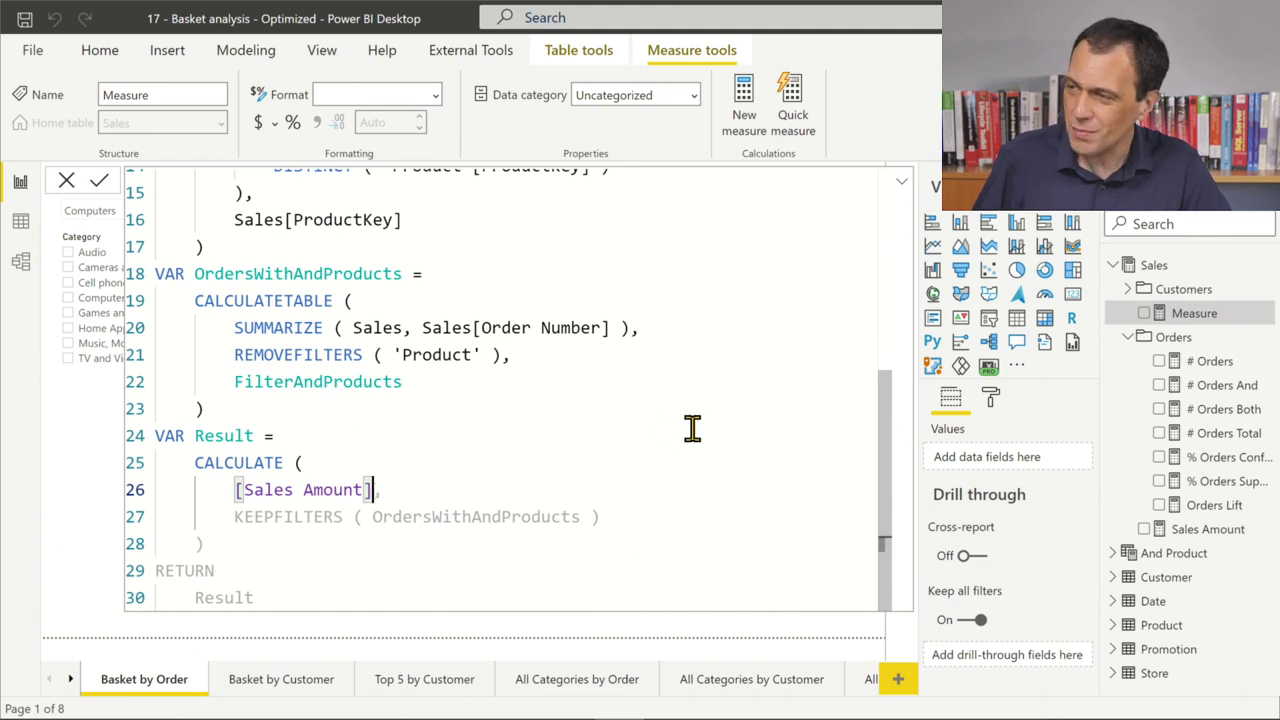
pyautogui.press('Up')
pyautogui.press('Up')
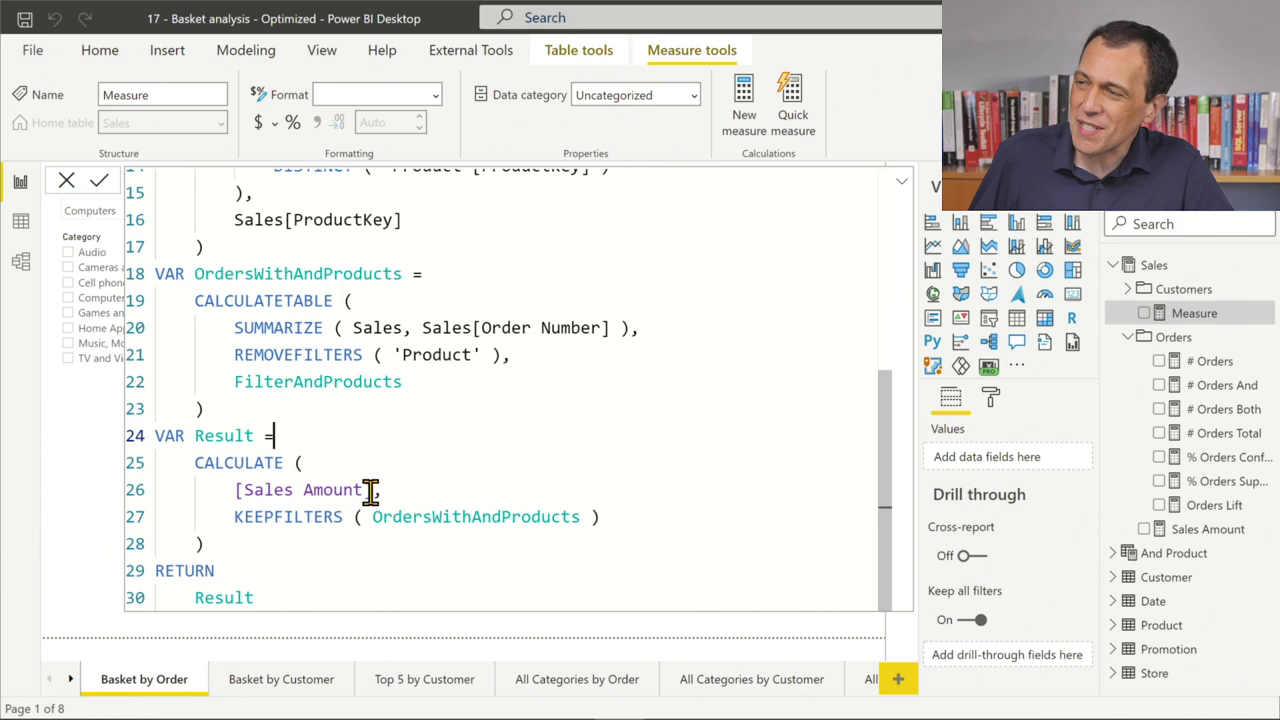
pyautogui.click(101, 186)
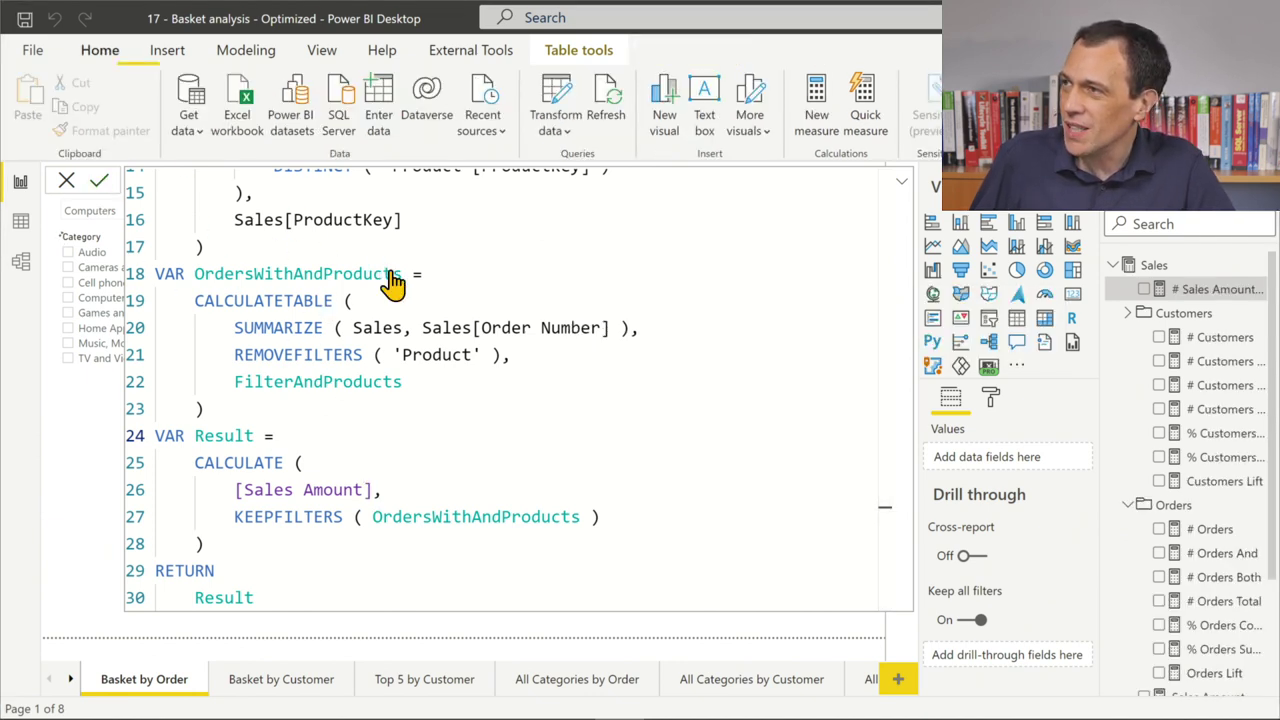
pyautogui.click(436, 96)
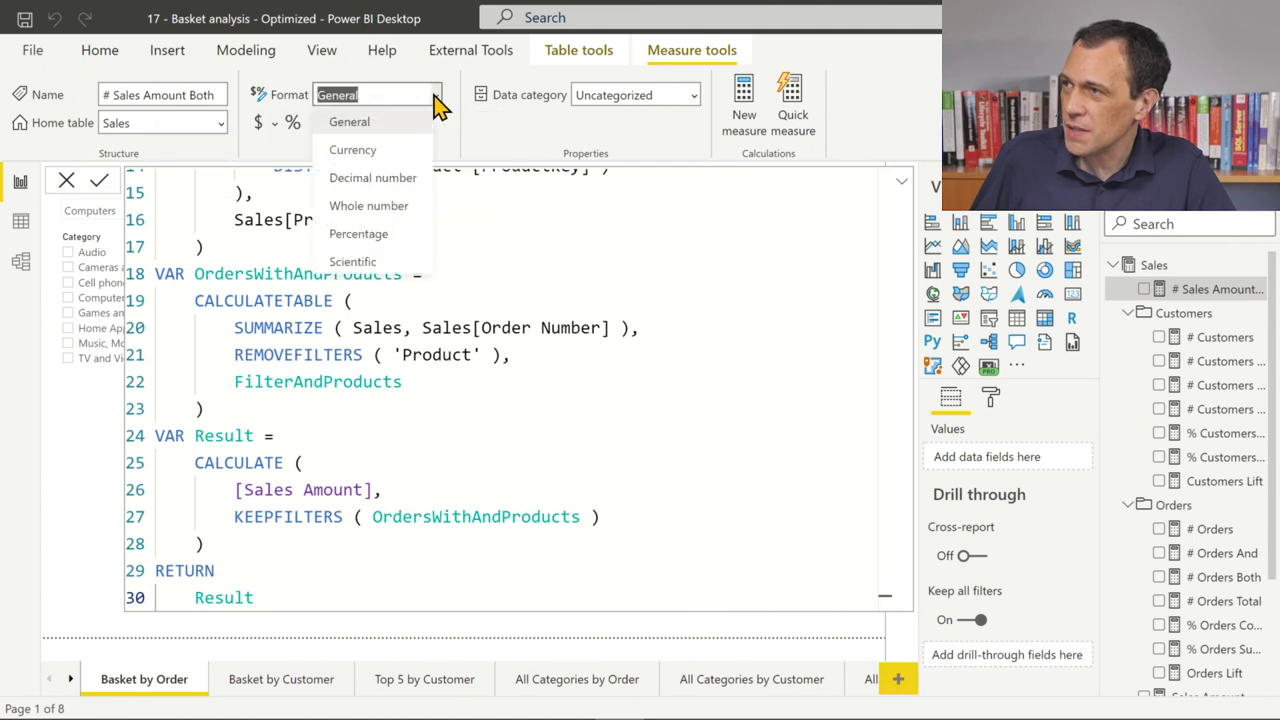
pyautogui.press('Escape')
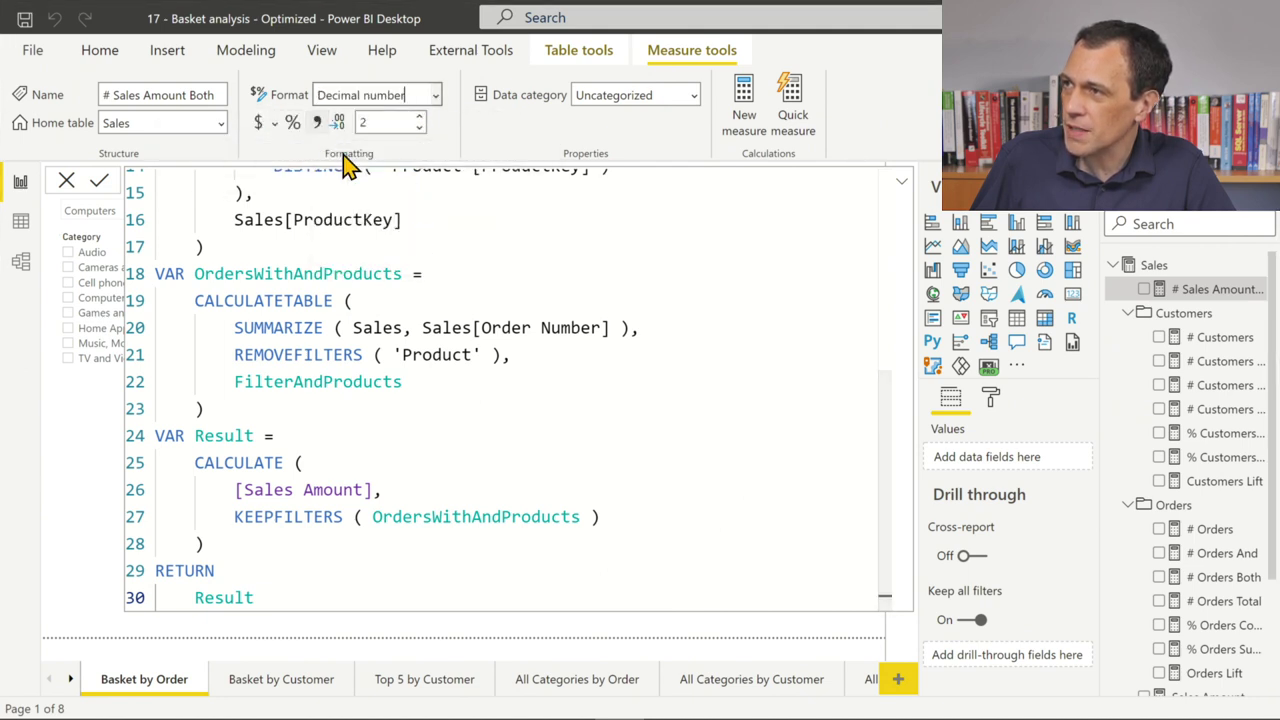
# Drop # Sales Amount Both onto the Basket Analysis matrix and move it above # Orders Both in Values
pyautogui.click(900, 190)
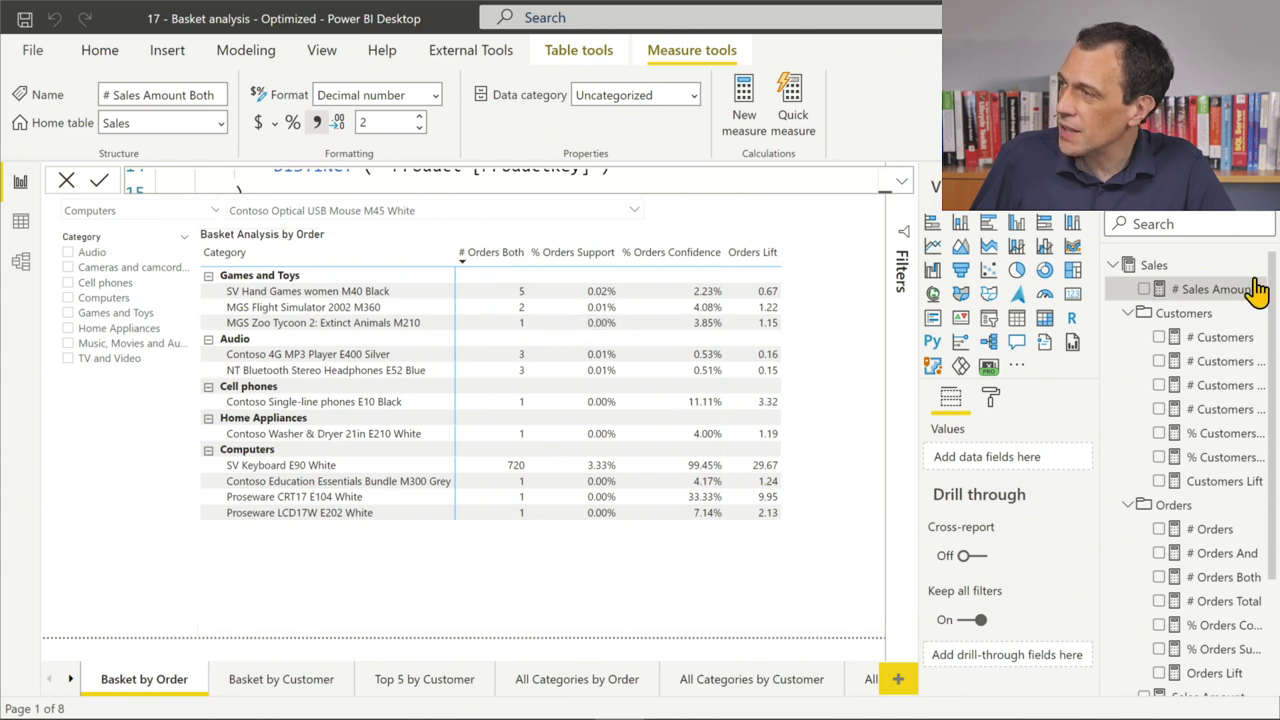
pyautogui.moveTo(1205, 298); pyautogui.dragTo(666, 366)
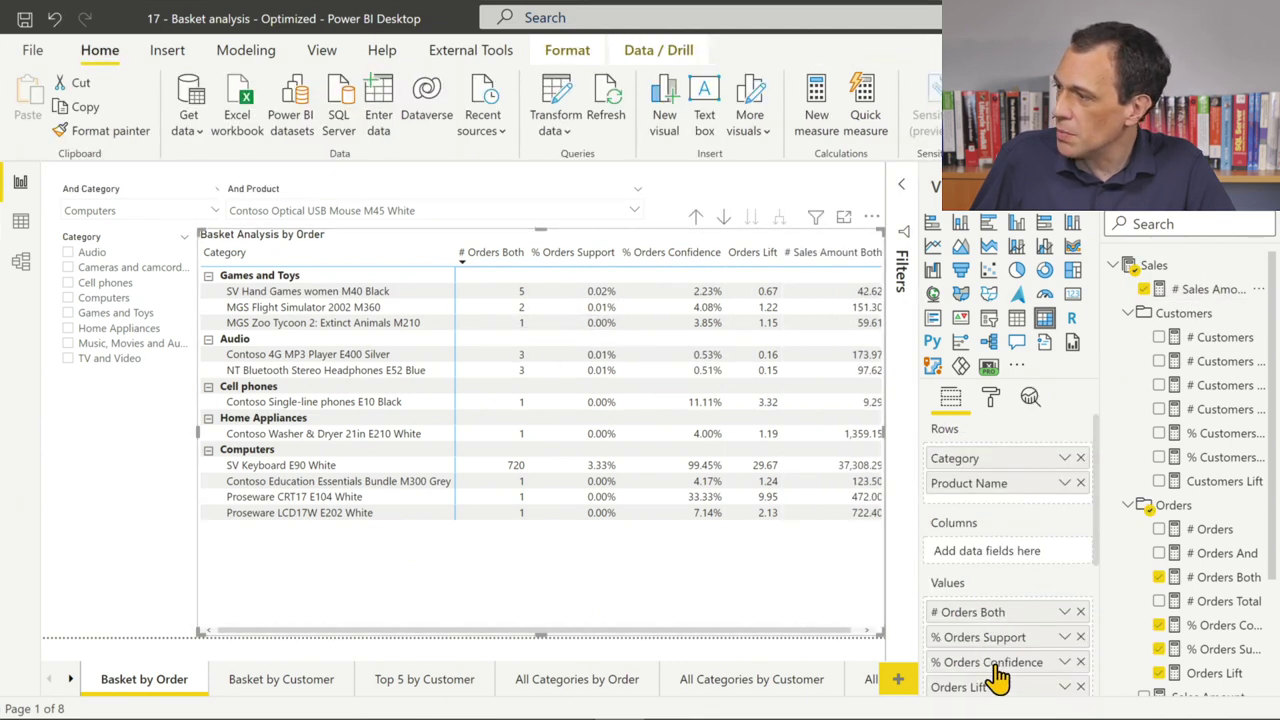
pyautogui.scroll(-4, 990, 650)
pyautogui.scroll(1, 995, 562)
pyautogui.scroll(3, 995, 562)
pyautogui.moveTo(1000, 678); pyautogui.dragTo(1000, 576)
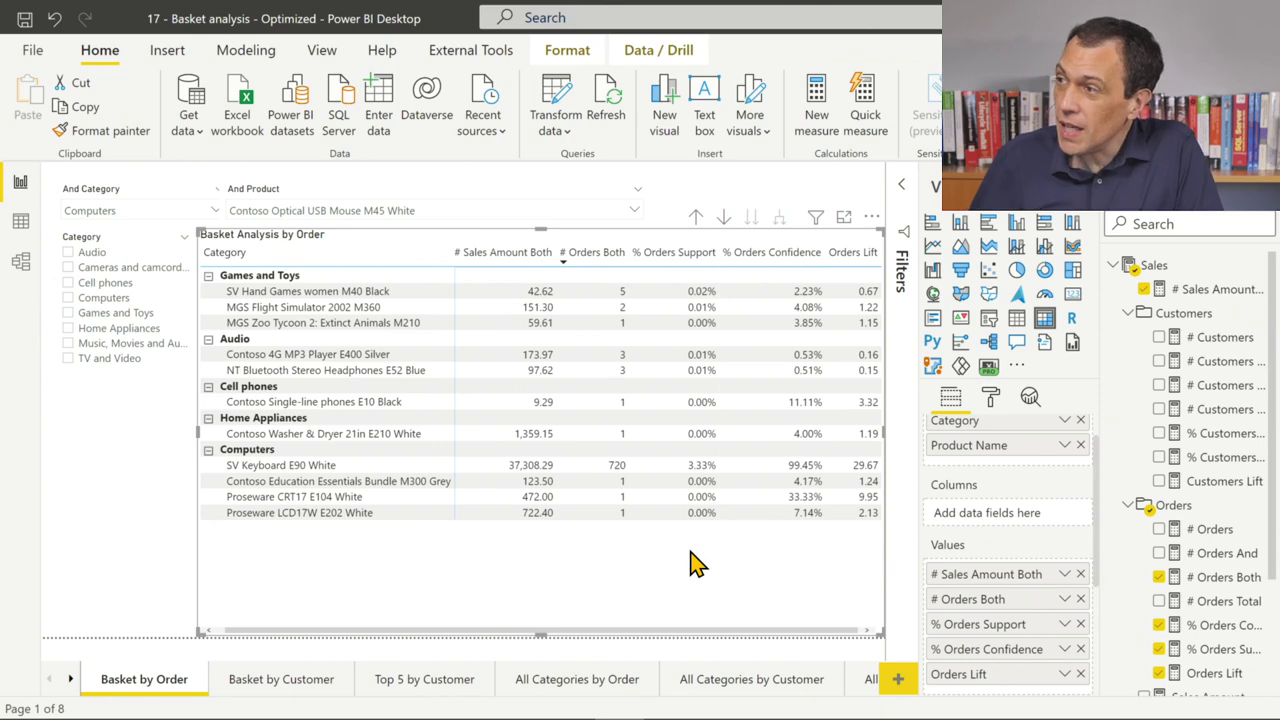
pyautogui.click(485, 292)
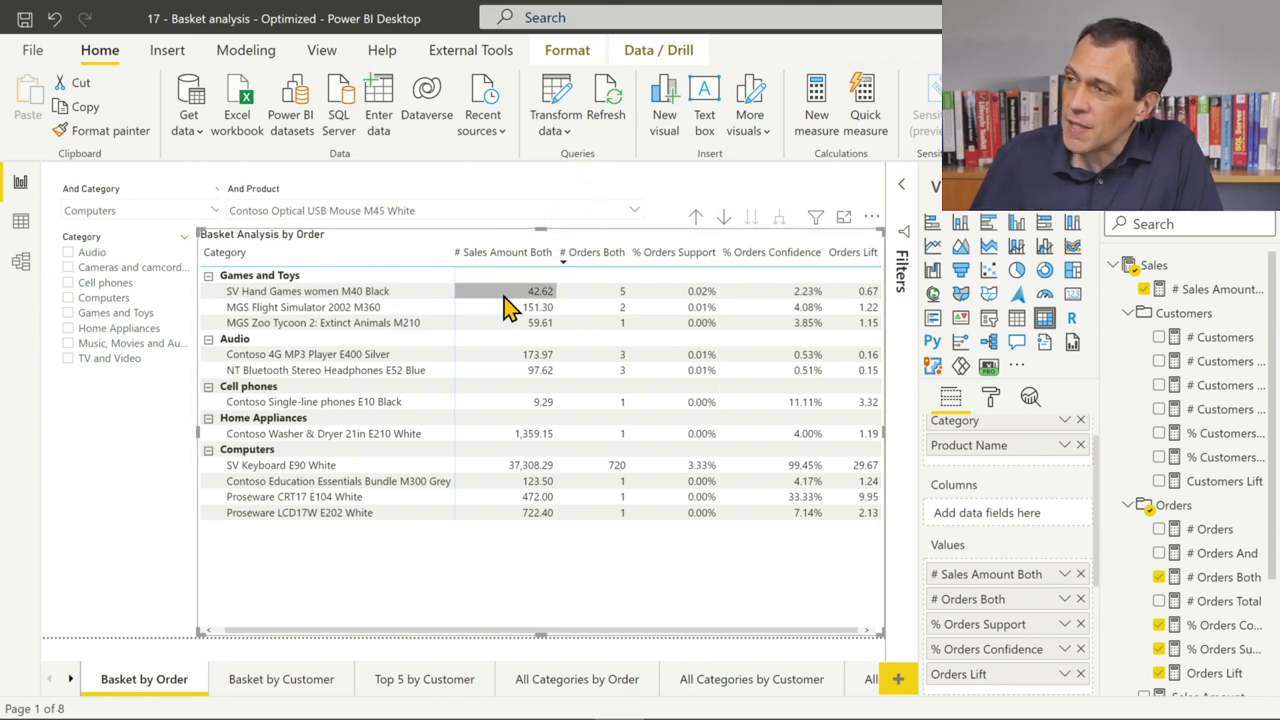
pyautogui.click(512, 307)
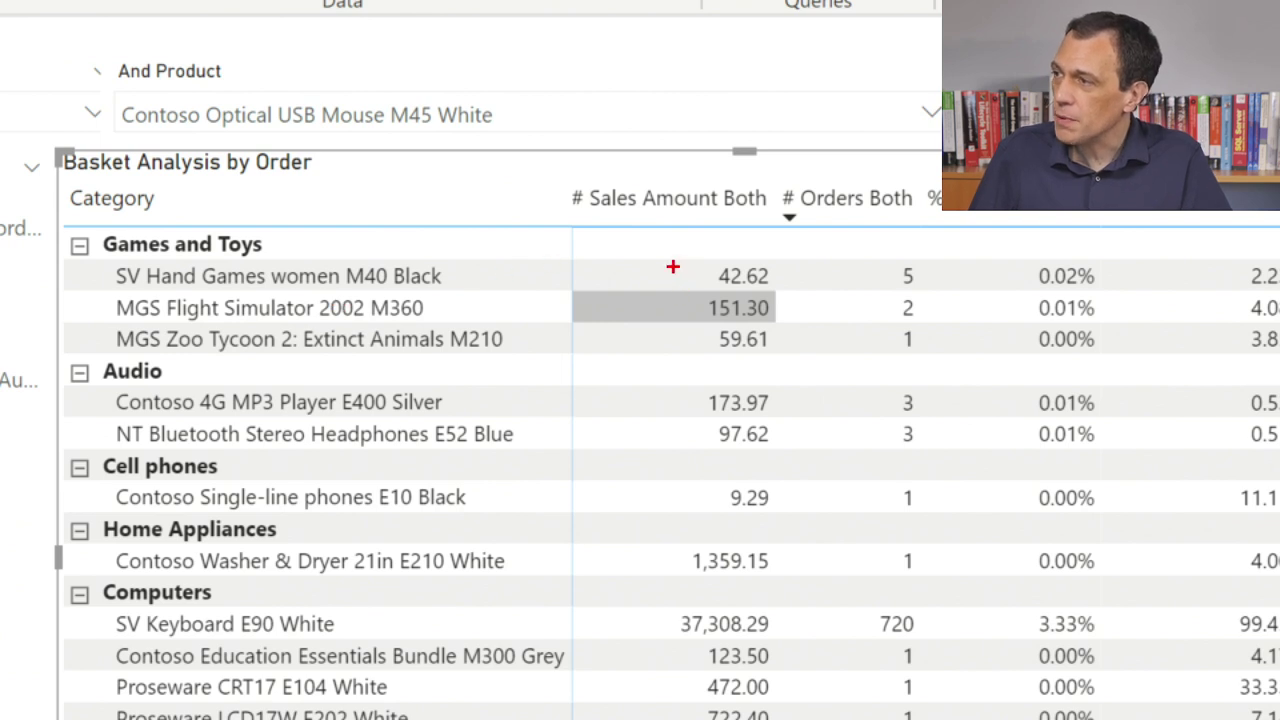
pyautogui.moveTo(553, 287); pyautogui.dragTo(796, 329)
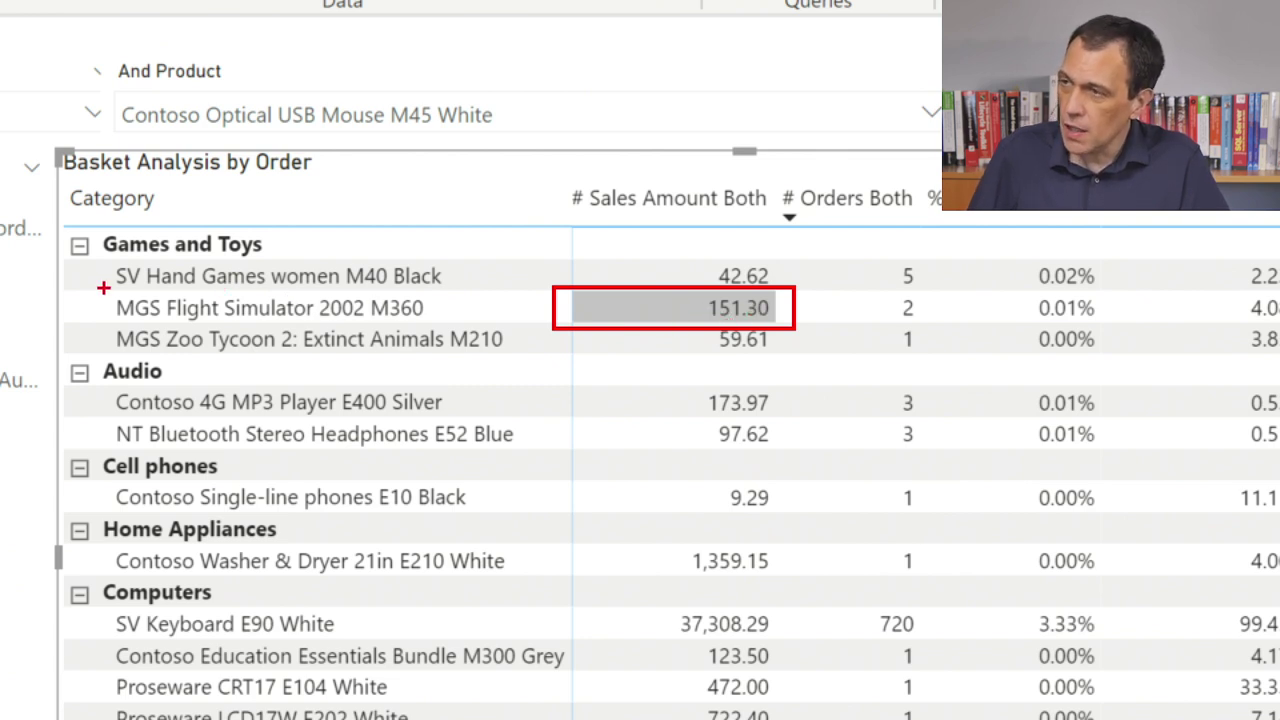
pyautogui.moveTo(126, 301)
pyautogui.mouseDown()
pyautogui.moveTo(458, 320)
pyautogui.moveTo(484, 334)
pyautogui.moveTo(474, 323)
pyautogui.mouseUp()
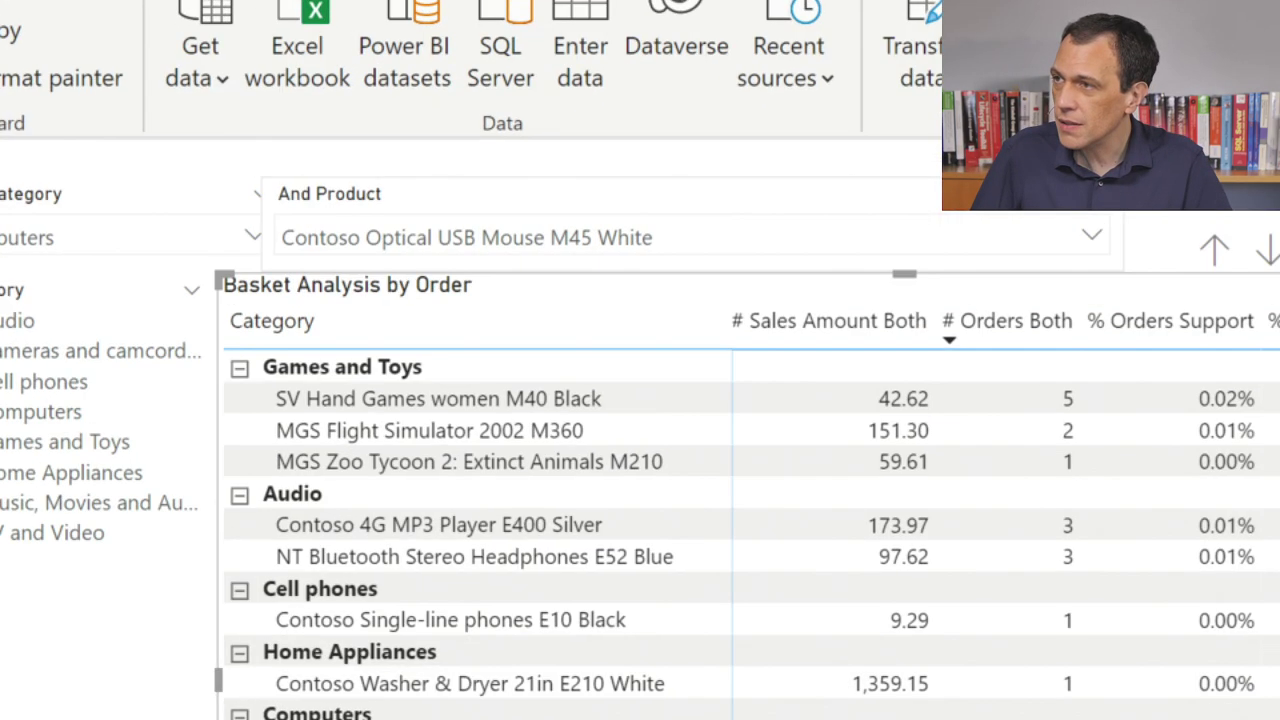
pyautogui.moveTo(241, 181)
pyautogui.mouseDown()
pyautogui.moveTo(594, 257)
pyautogui.moveTo(758, 265)
pyautogui.mouseUp()
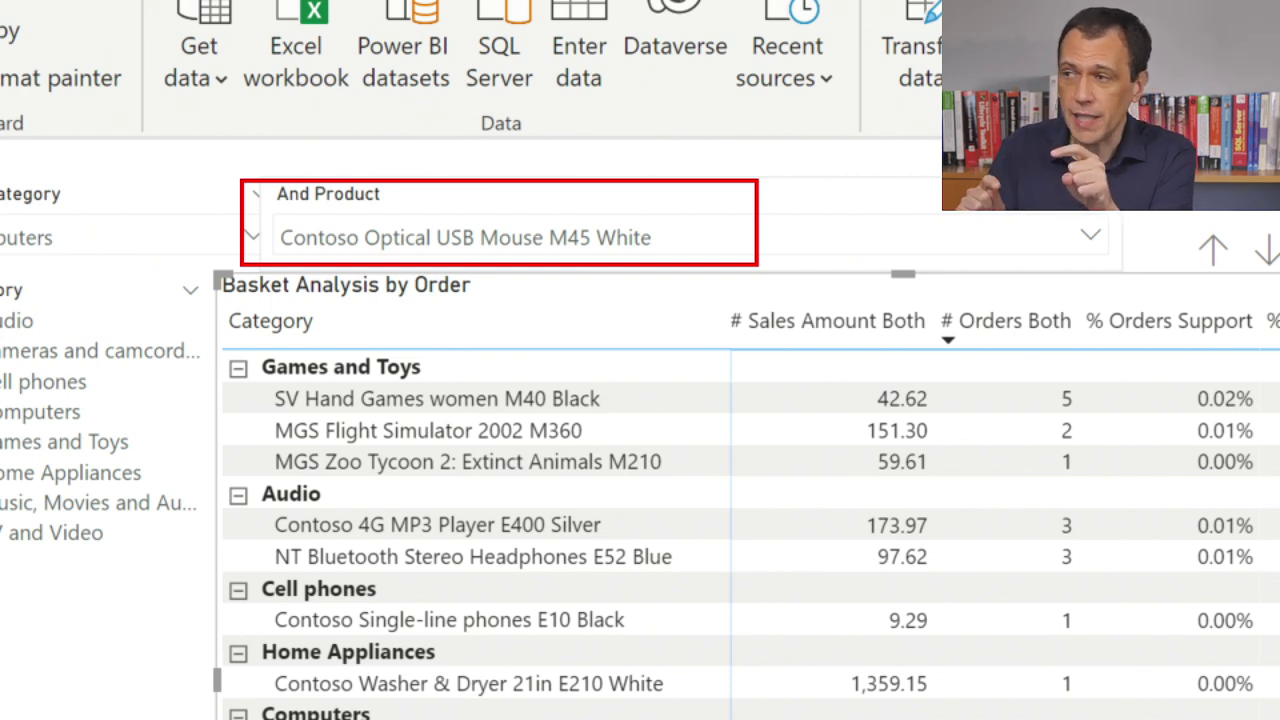
pyautogui.moveTo(829, 404); pyautogui.dragTo(955, 455)
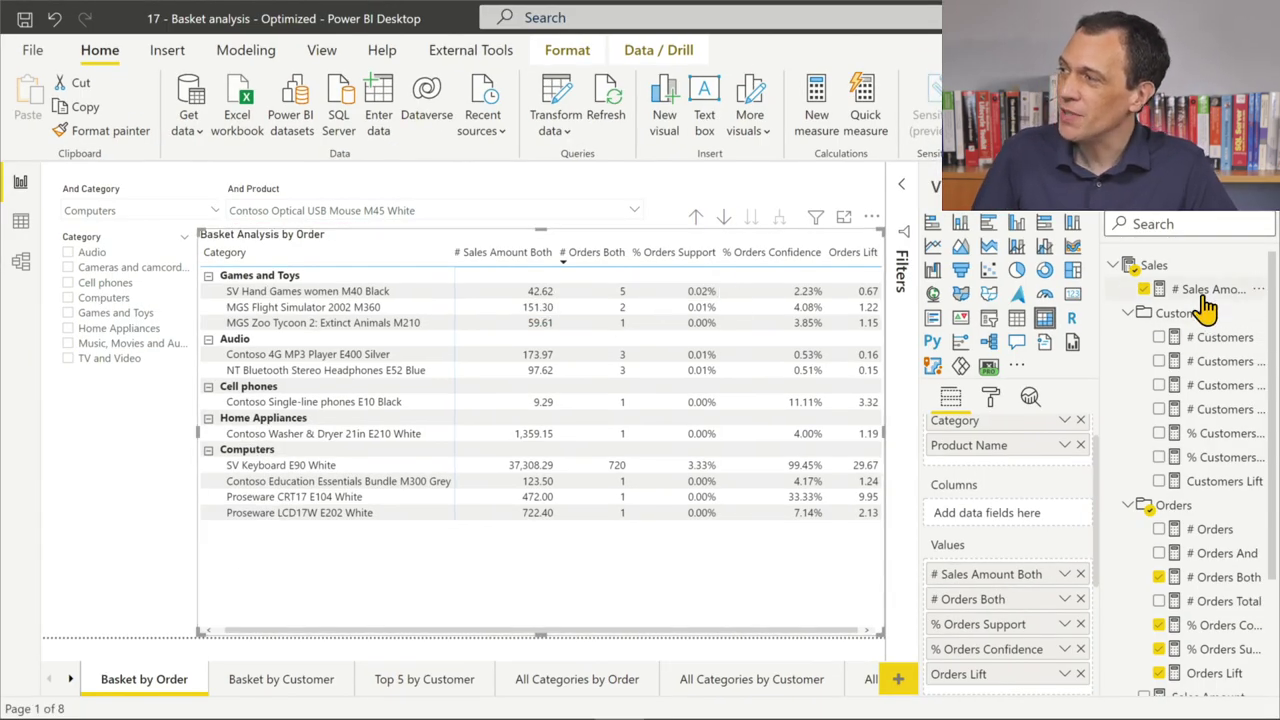
# In # Sales Amount Both, add REMOVEFILTERS( 'Product' ) after [Sales Amount] inside CALCULATE
pyautogui.click(1207, 293)
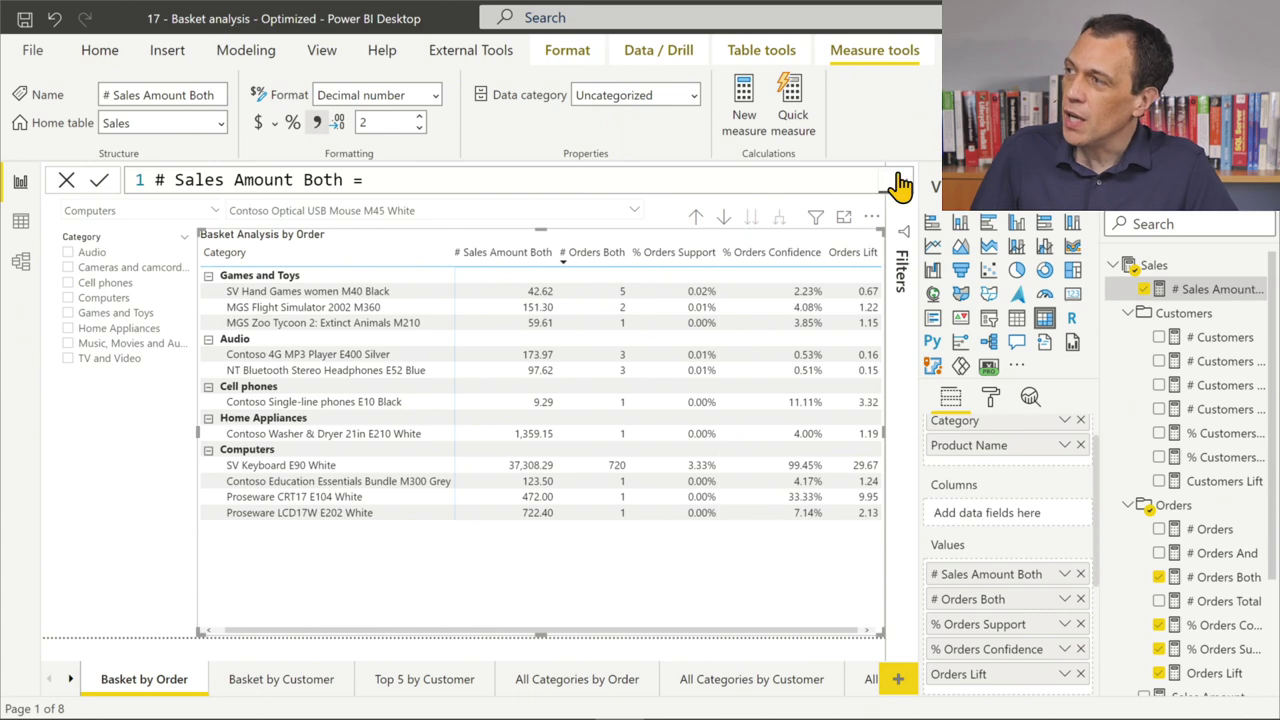
pyautogui.click(897, 185)
pyautogui.scroll(-5, 477, 414)
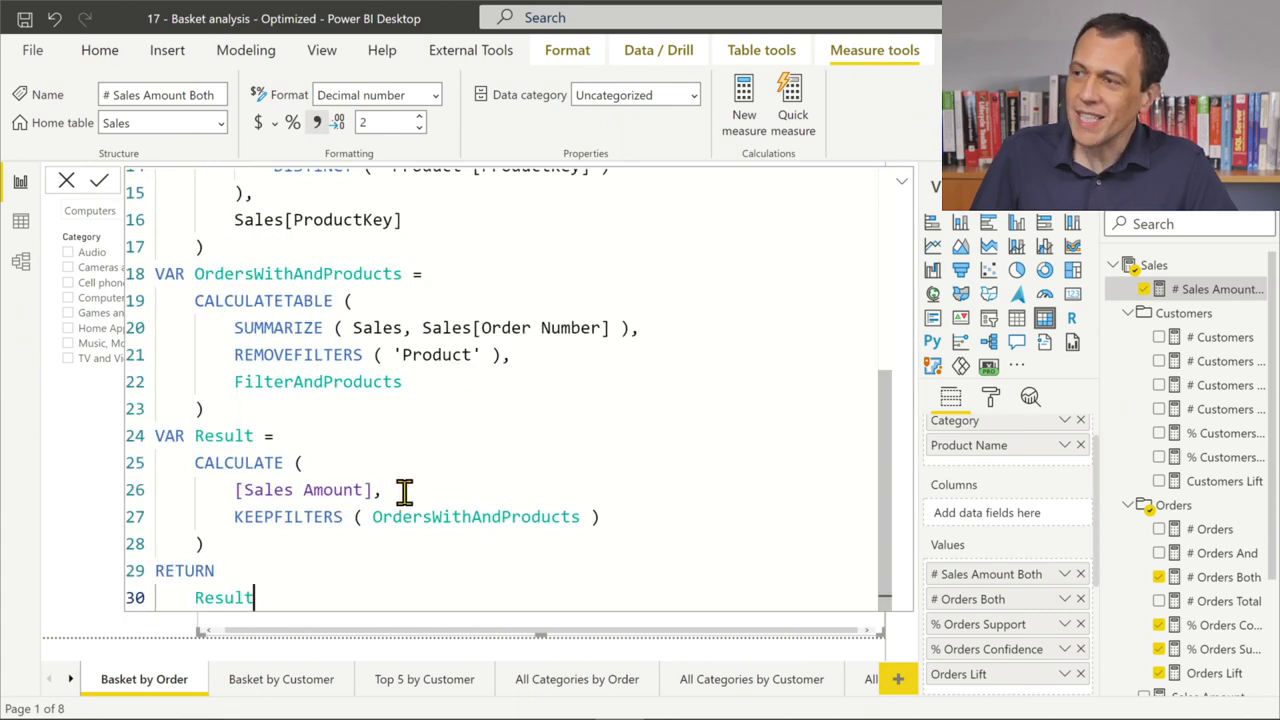
pyautogui.scroll(2, 404, 490)
pyautogui.click(246, 478)
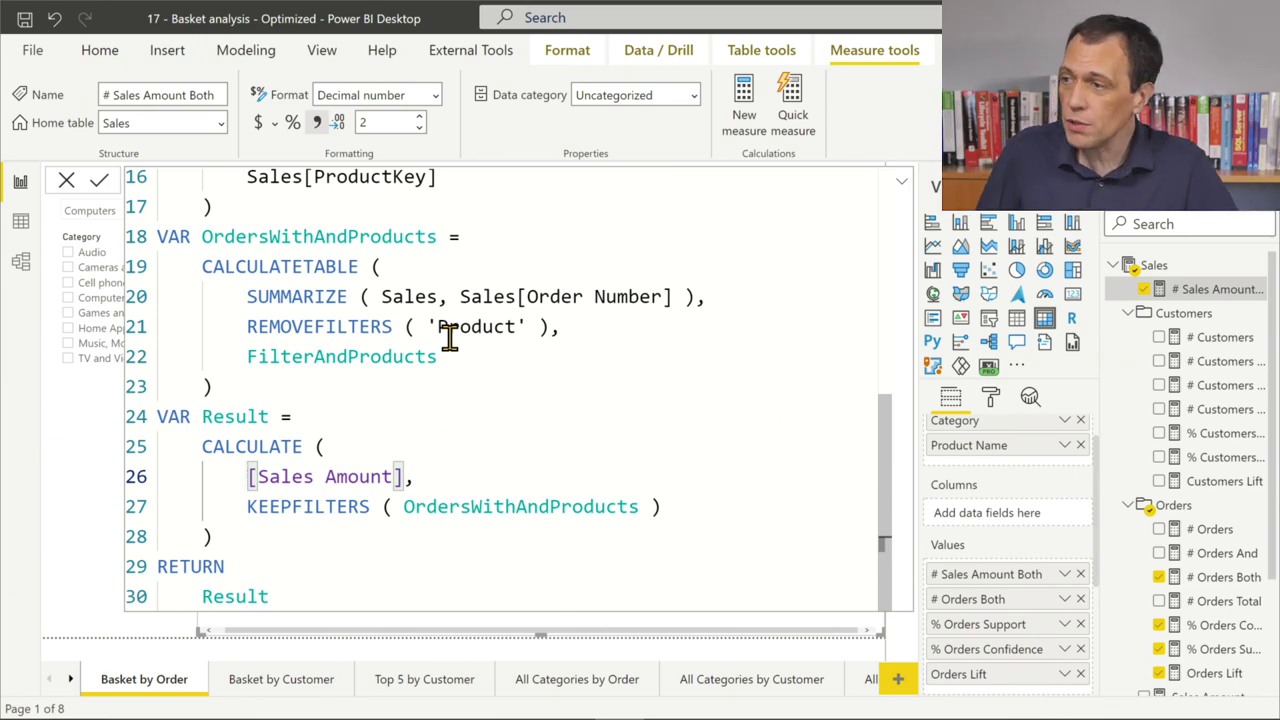
pyautogui.click(563, 473)
pyautogui.press('Return')
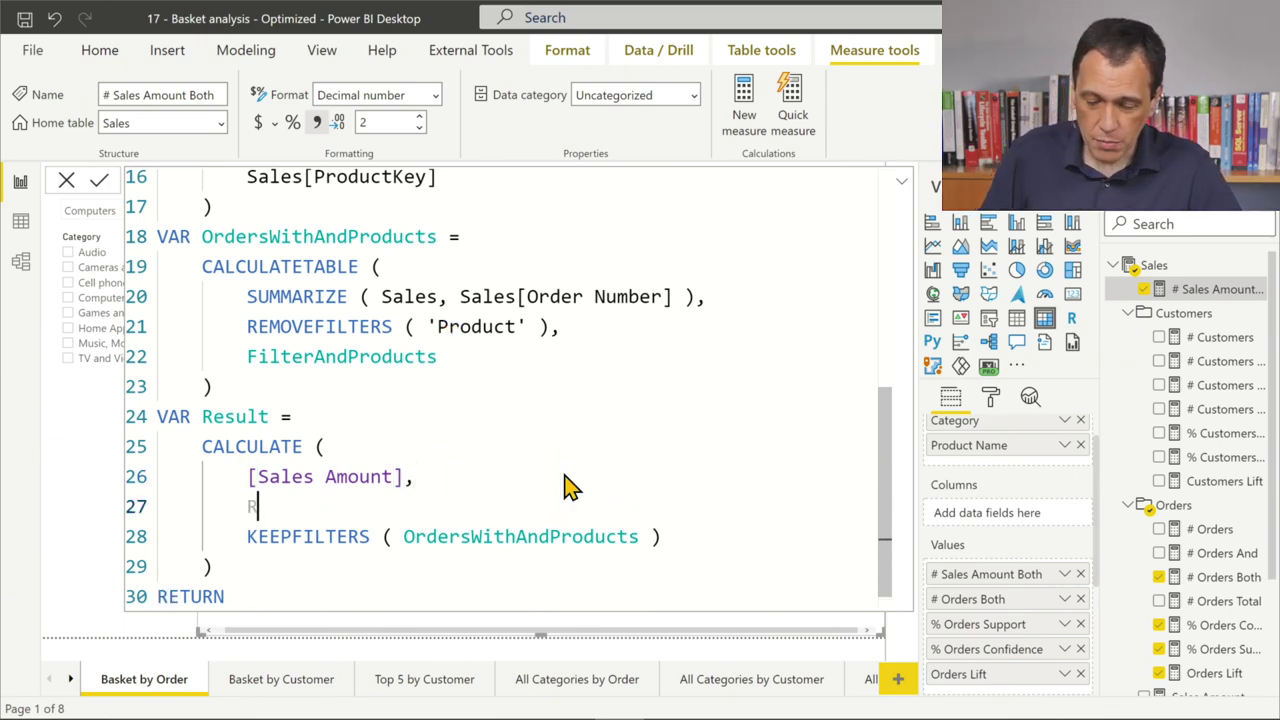
pyautogui.write('REMOV')
pyautogui.press('Tab')
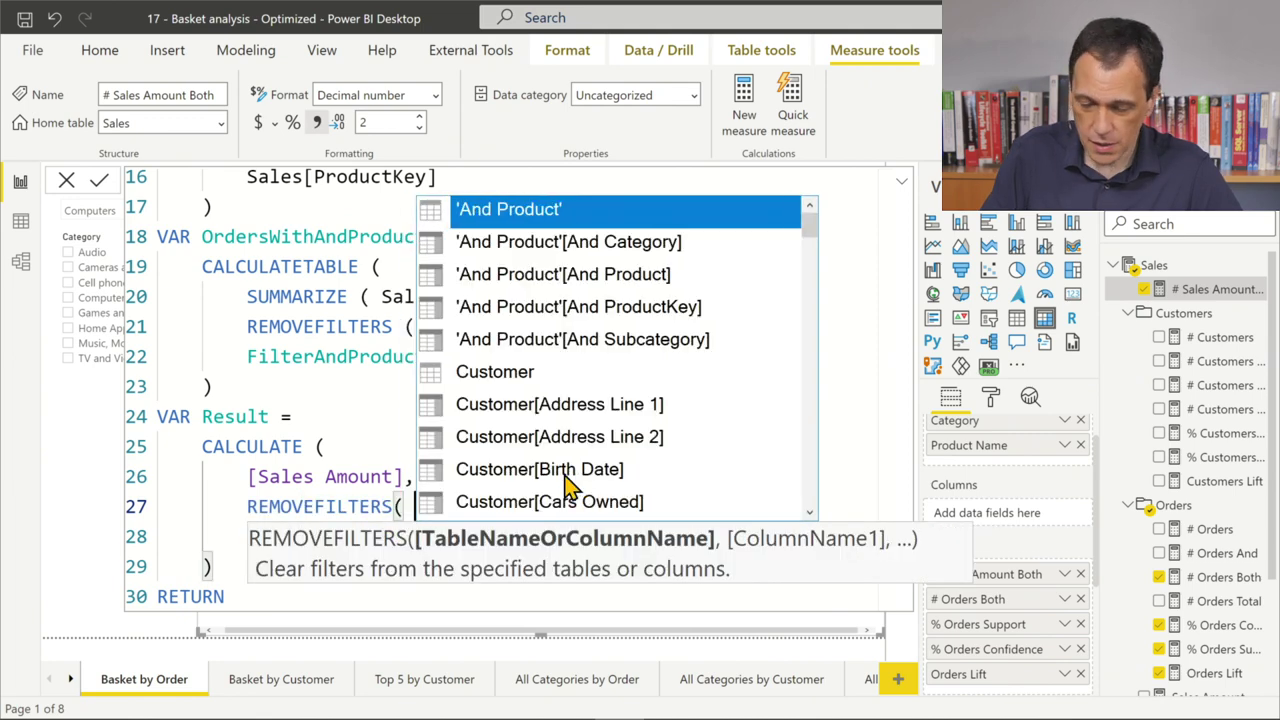
pyautogui.write("'Pr")
pyautogui.press('Tab')
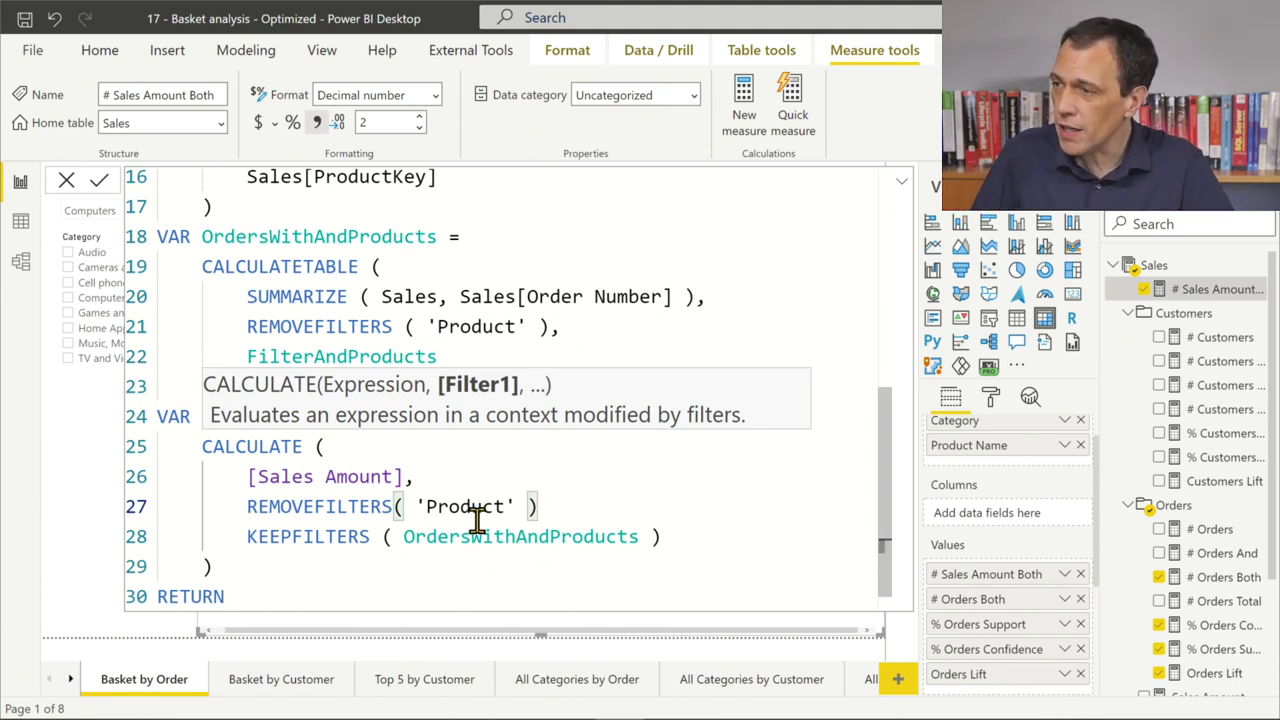
pyautogui.click(99, 180)
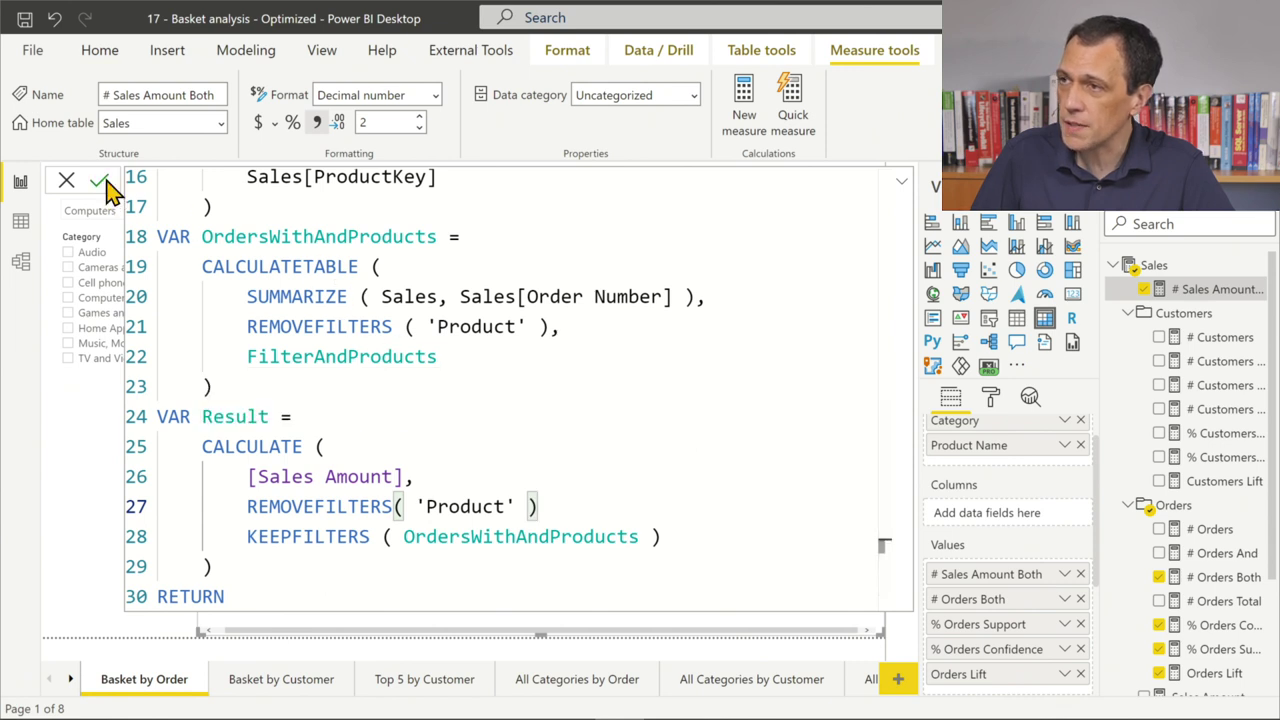
# Append a comma after the REMOVEFILTERS line, commit the fixed formula, and collapse the editor
pyautogui.click(600, 505)
pyautogui.write(',')
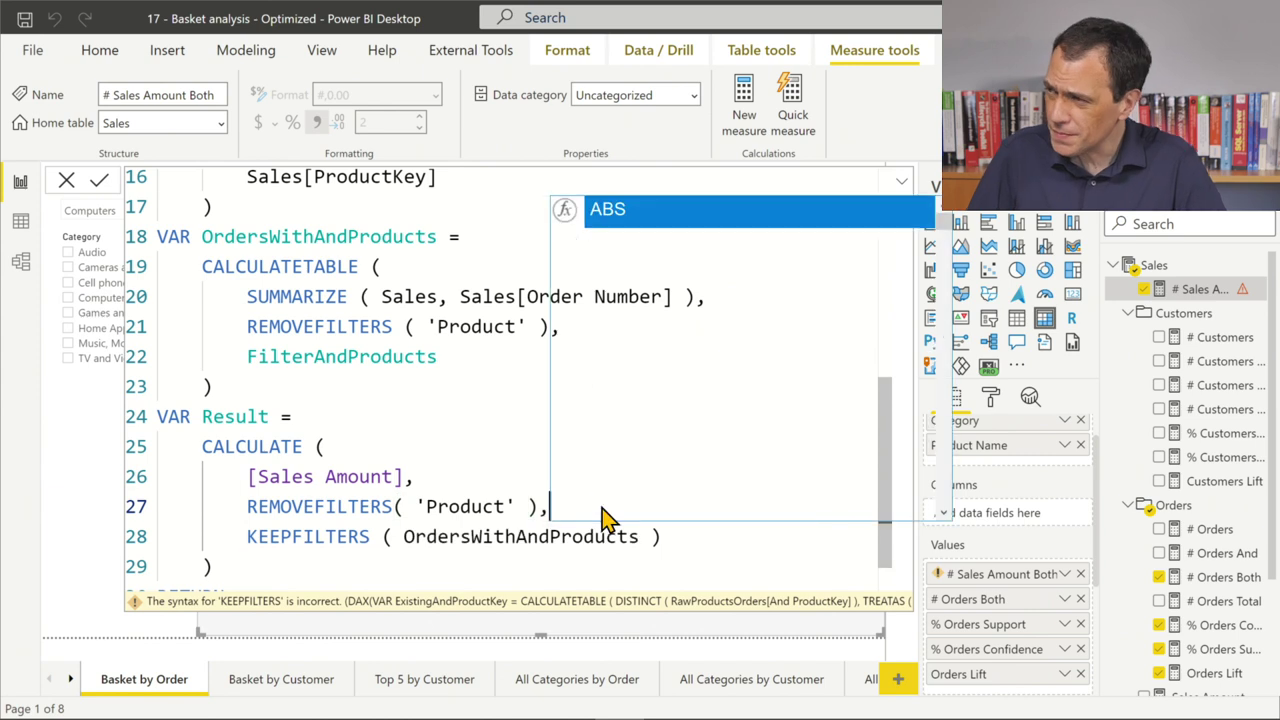
pyautogui.press('Escape')
pyautogui.click(505, 383)
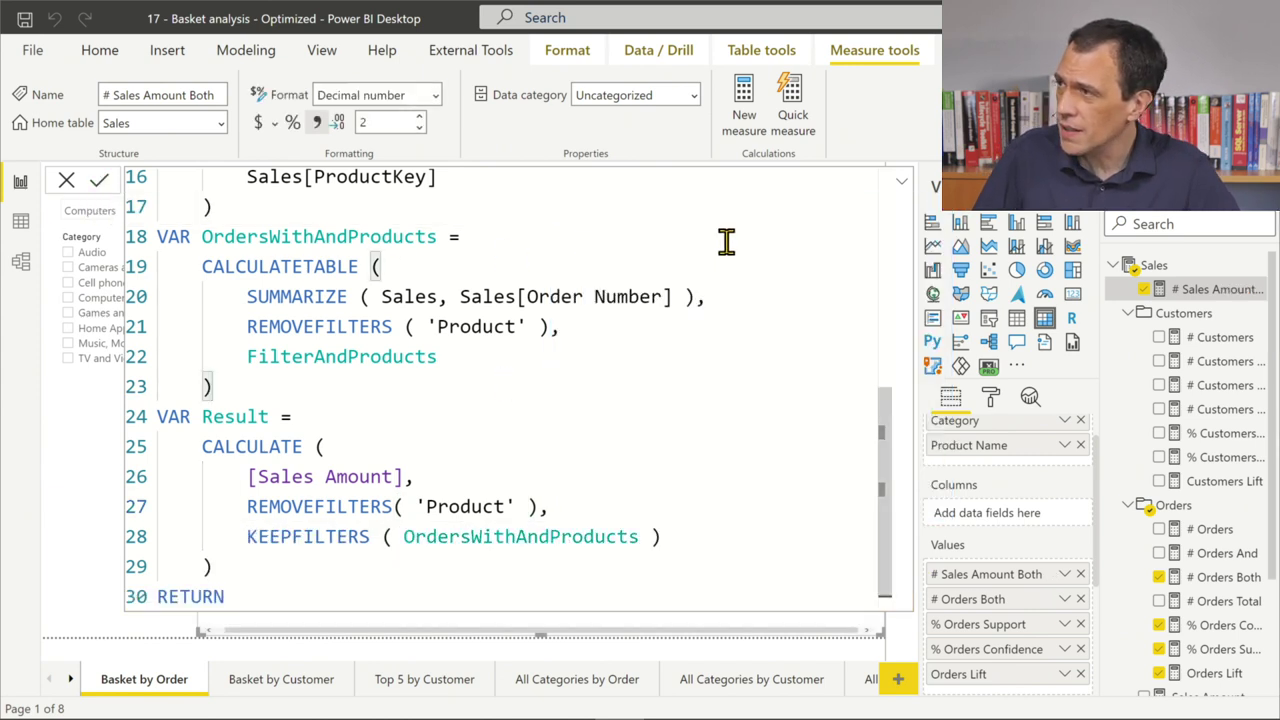
pyautogui.click(902, 187)
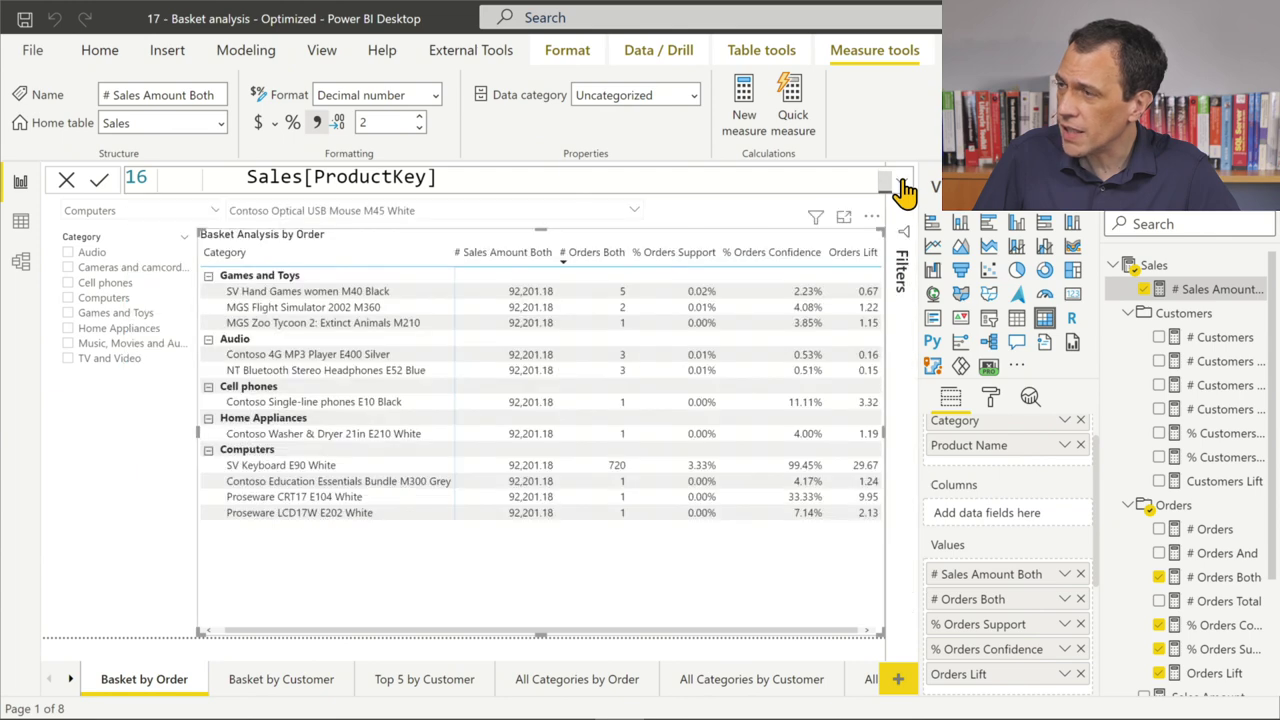